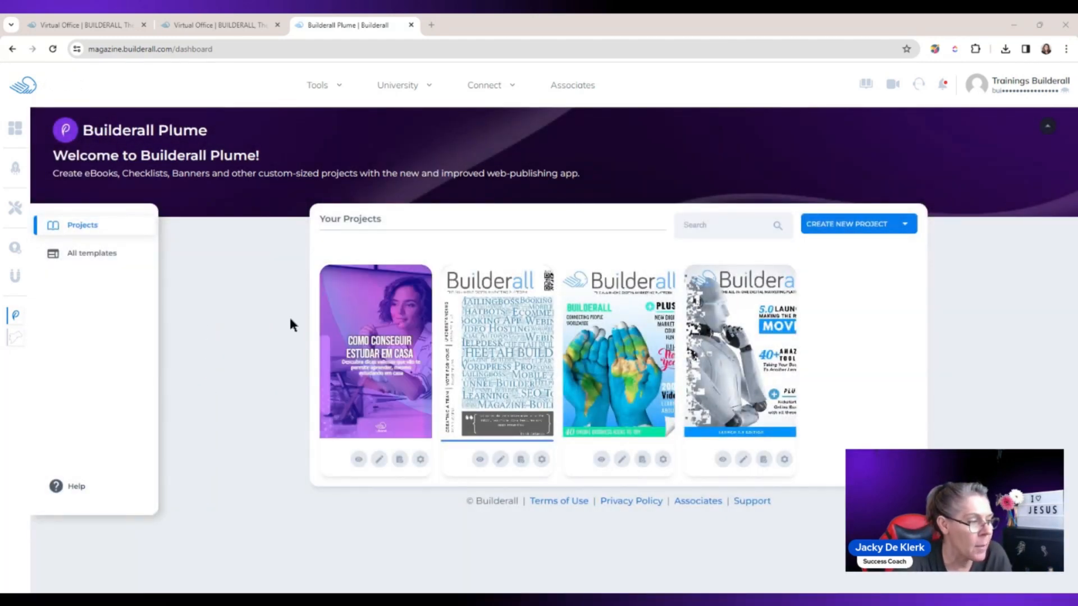
Step: Open the COMO CONSEGUIR ESTUDAR EM CASA project for editing and select the cover's title, subtitle and background image in turn
{"action": "left_click", "coordinate": [379, 459]}
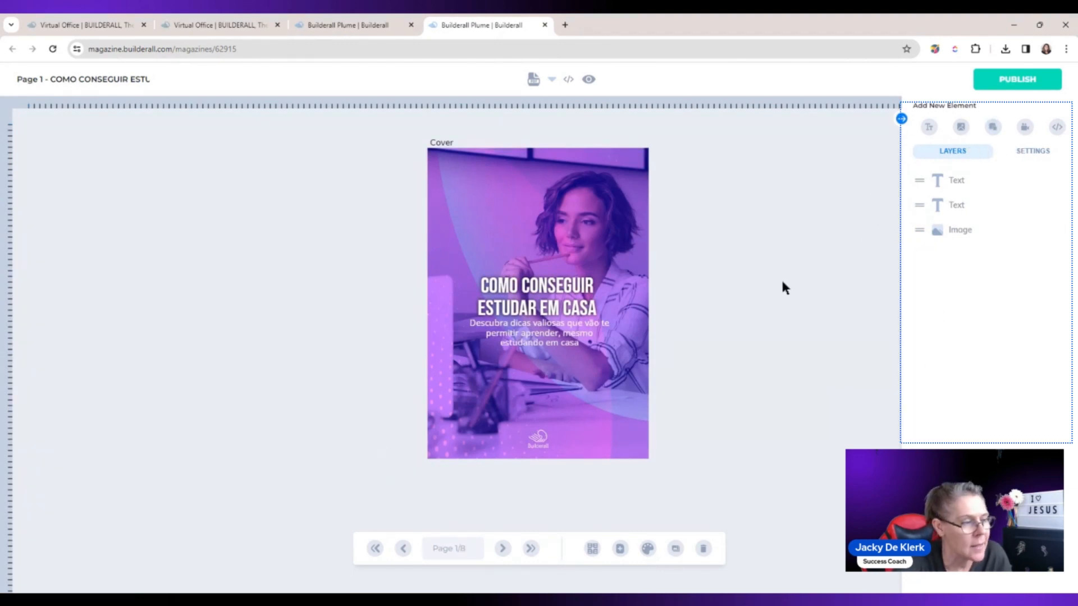
{"action": "left_click", "coordinate": [567, 294]}
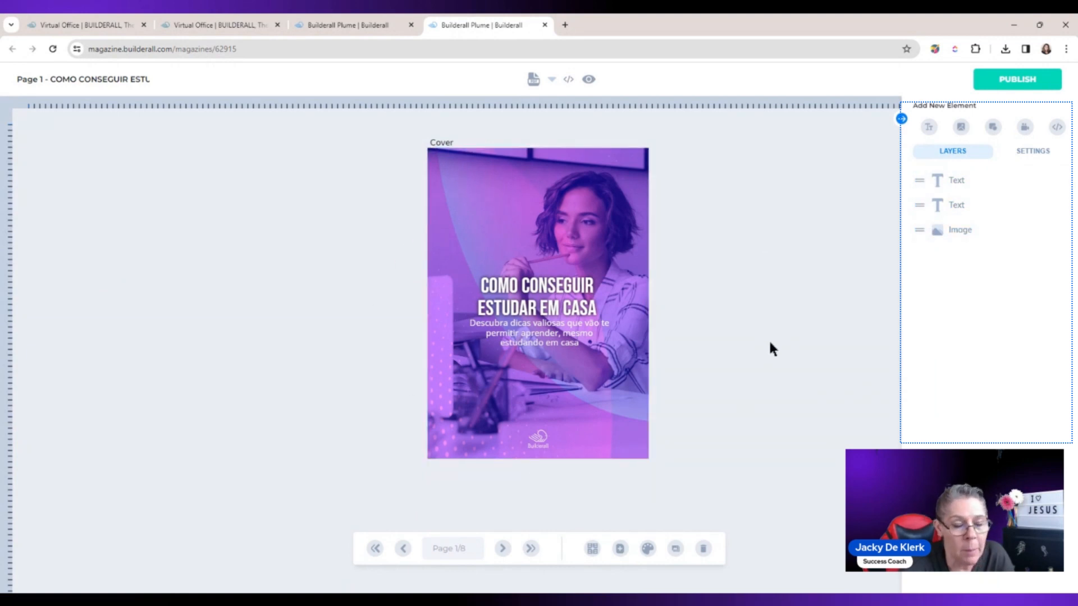
{"action": "left_click", "coordinate": [577, 290]}
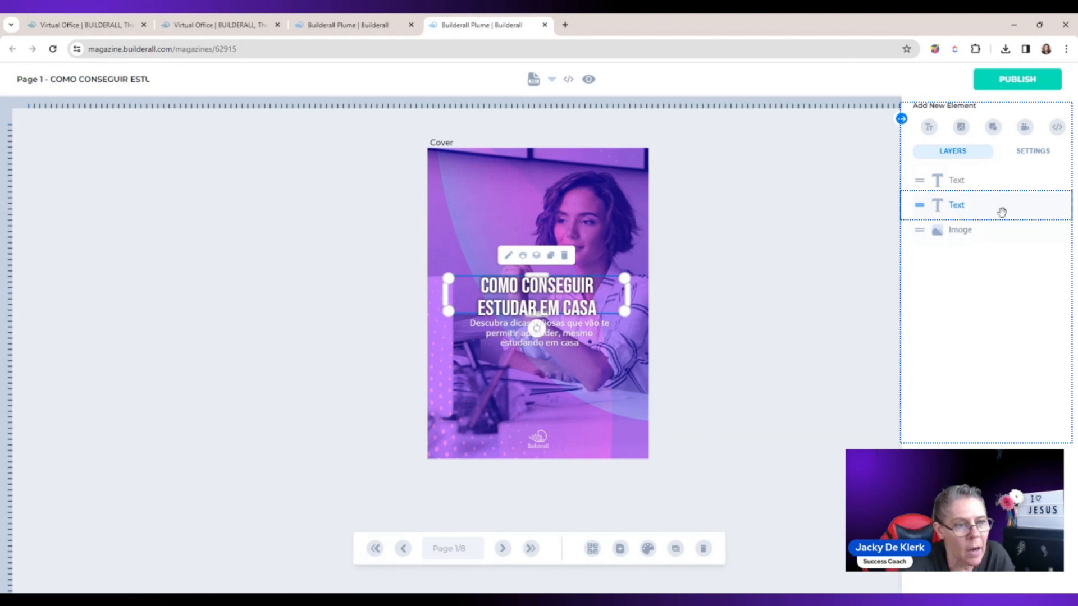
{"action": "left_click", "coordinate": [578, 337]}
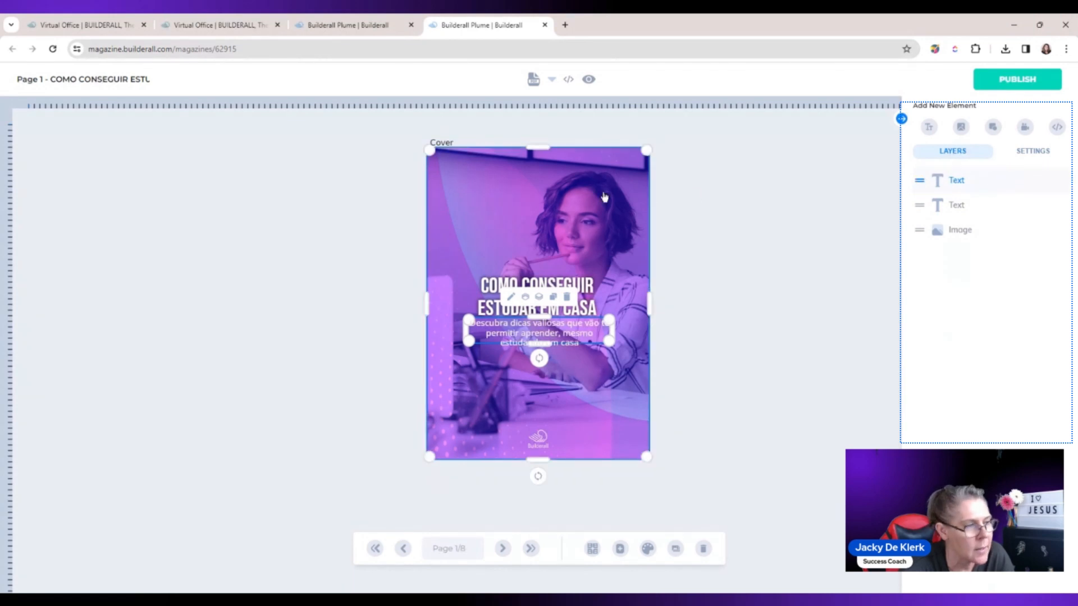
{"action": "left_click", "coordinate": [584, 196]}
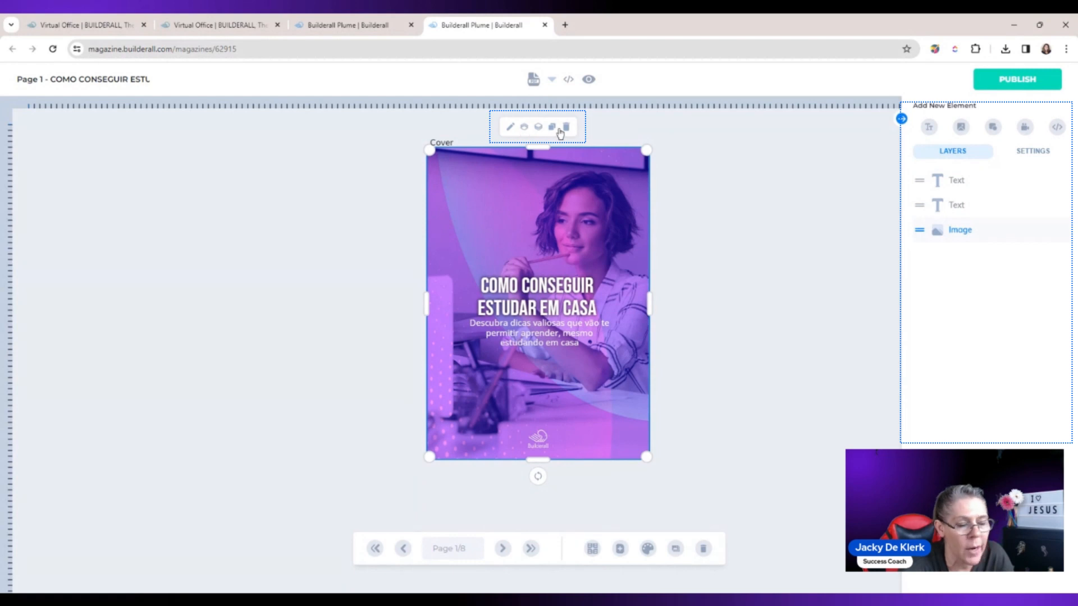
Step: Reorder the cover's layers so the image covers both texts, and return the image to the bottom of the stack
{"action": "left_click", "coordinate": [955, 181]}
{"action": "left_click_drag", "start_coordinate": [956, 181], "coordinate": [955, 231]}
{"action": "left_click", "coordinate": [536, 256]}
{"action": "left_click", "coordinate": [844, 350]}
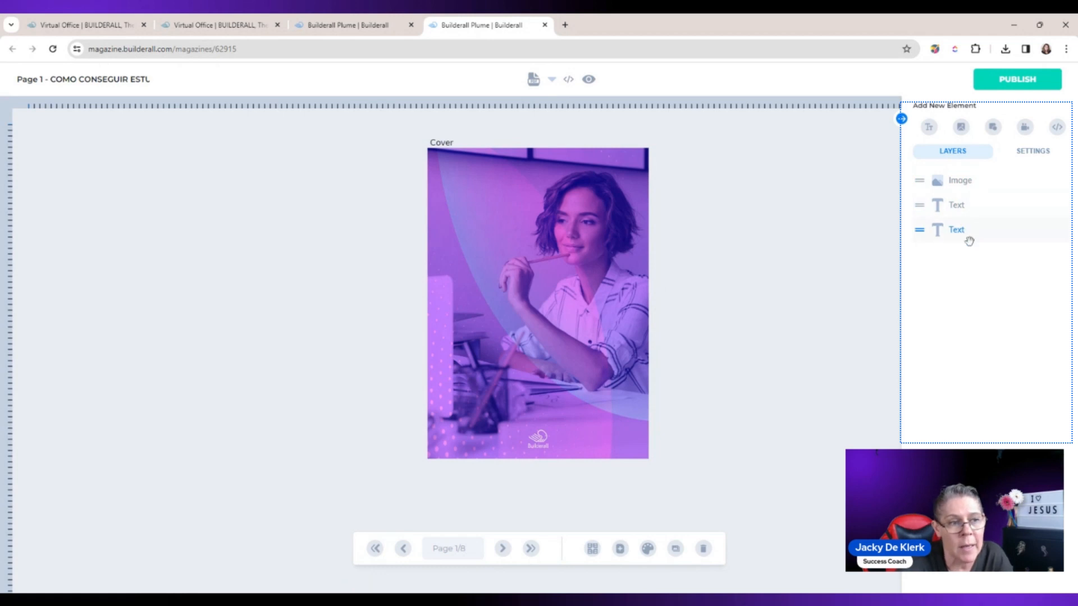
{"action": "left_click_drag", "start_coordinate": [961, 180], "coordinate": [962, 229]}
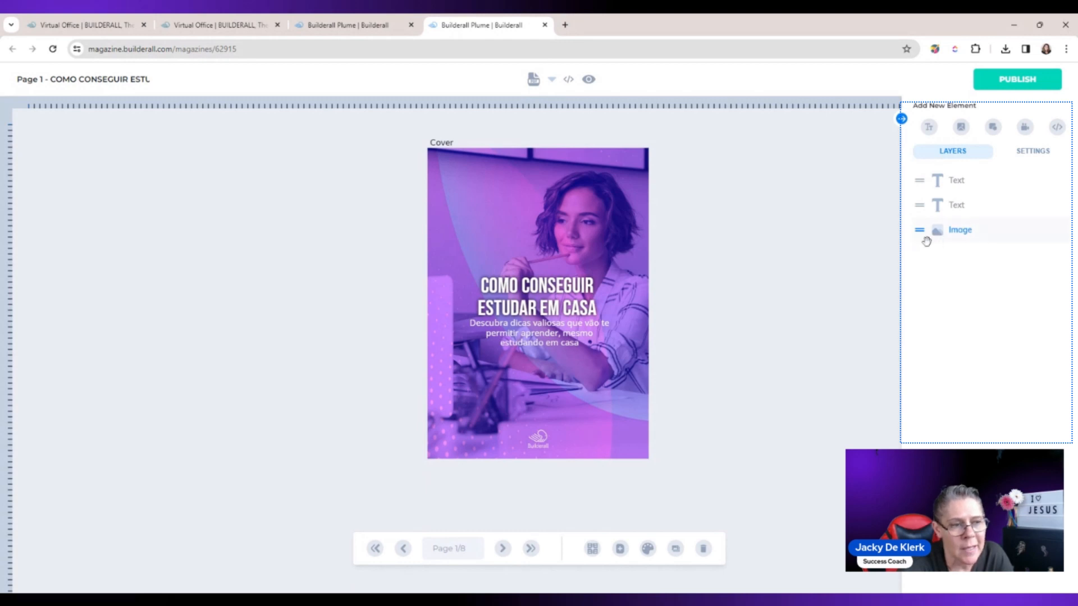
Step: Move the cover title slightly higher, and send it behind the background image and back in front again
{"action": "left_click", "coordinate": [563, 282]}
{"action": "left_click", "coordinate": [600, 200]}
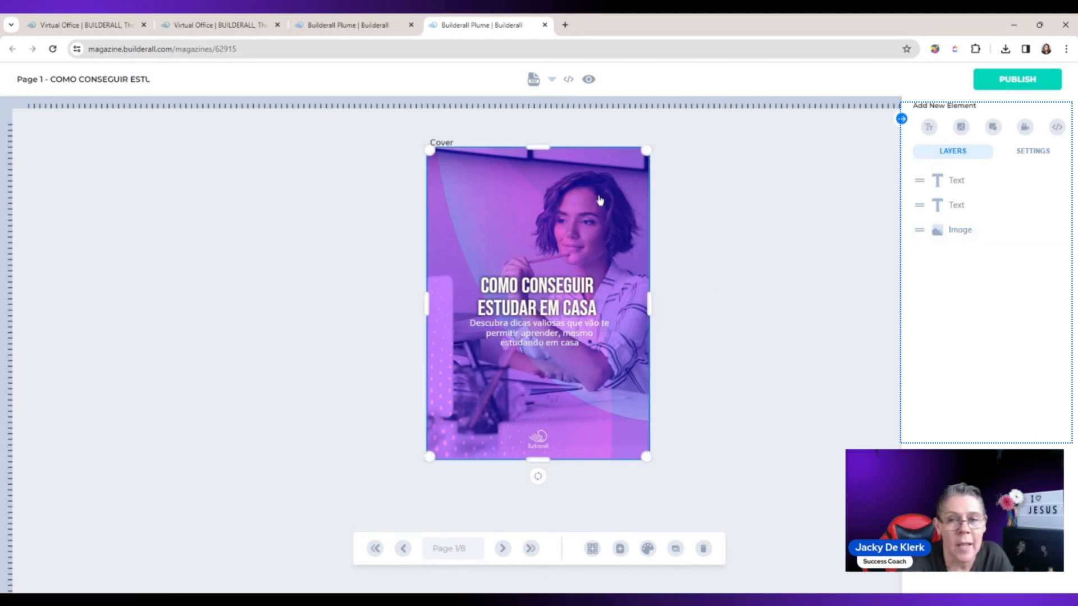
{"action": "left_click", "coordinate": [541, 202]}
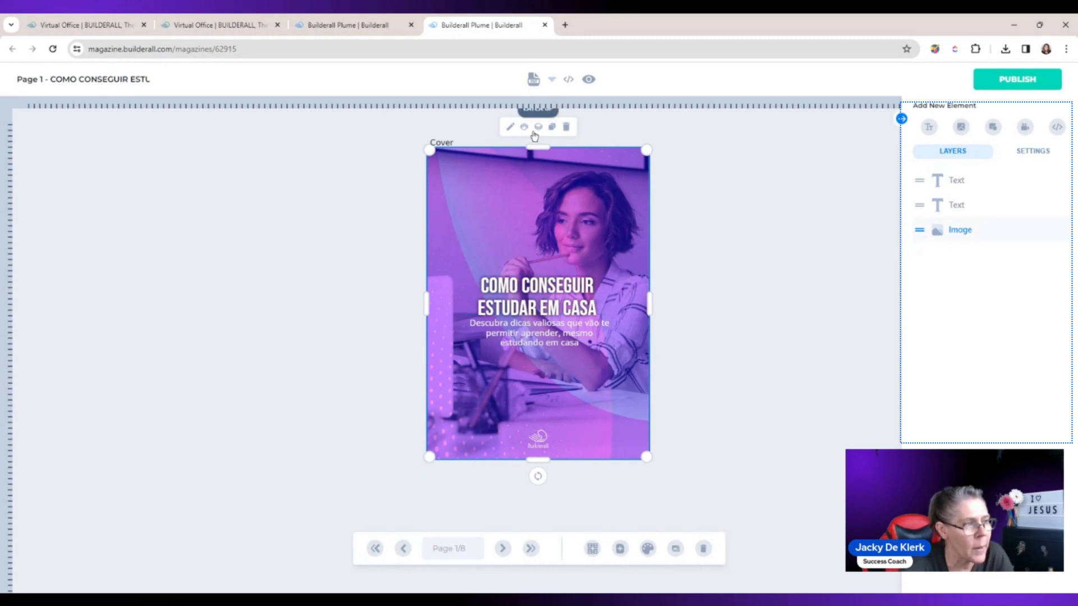
{"action": "left_click", "coordinate": [540, 292]}
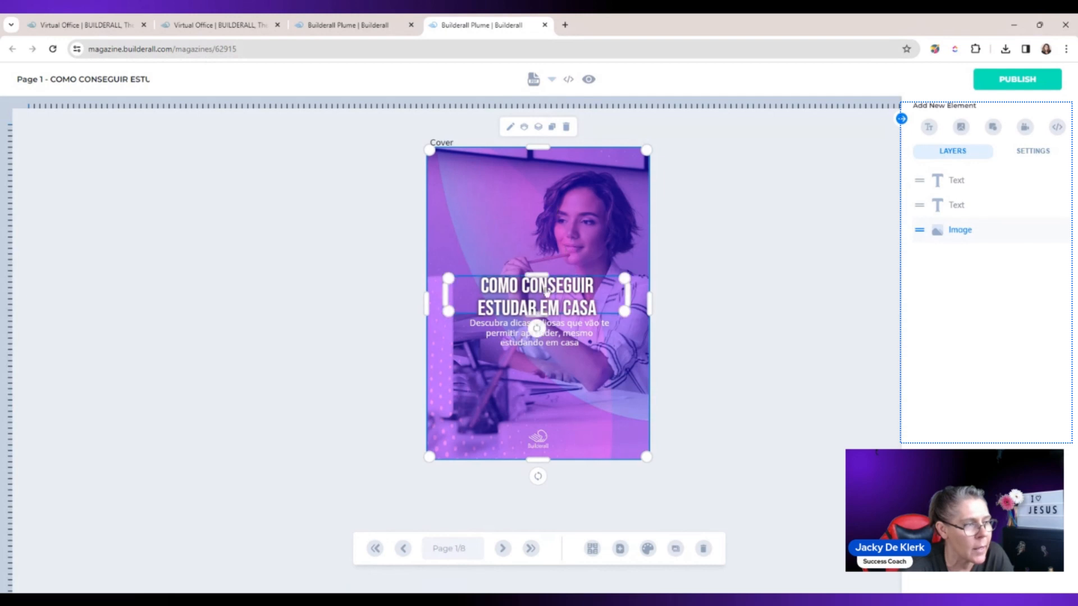
{"action": "left_click_drag", "start_coordinate": [537, 286], "coordinate": [540, 274]}
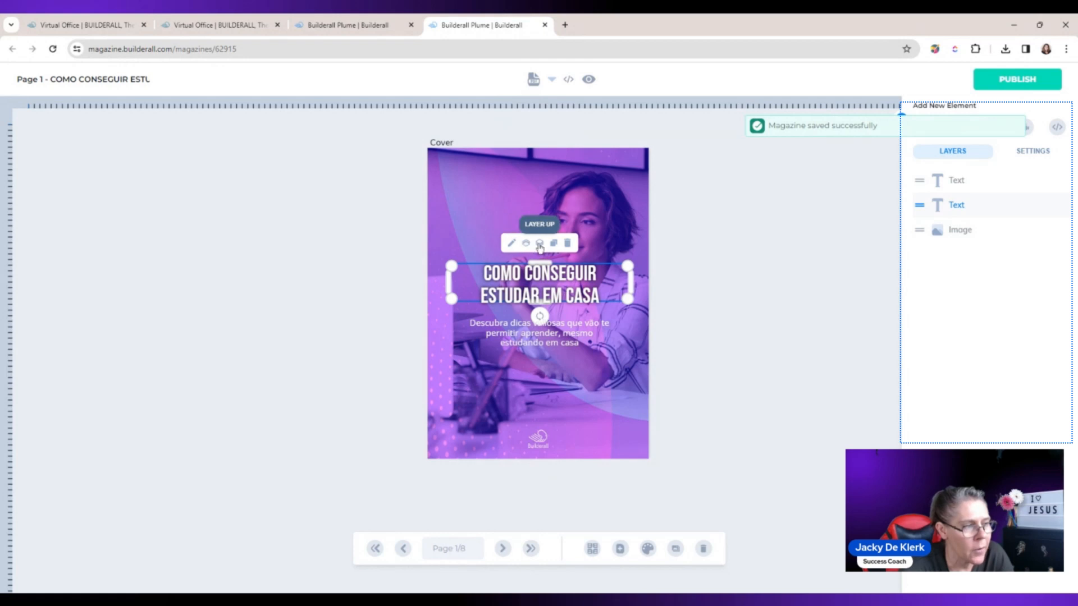
{"action": "left_click", "coordinate": [530, 245]}
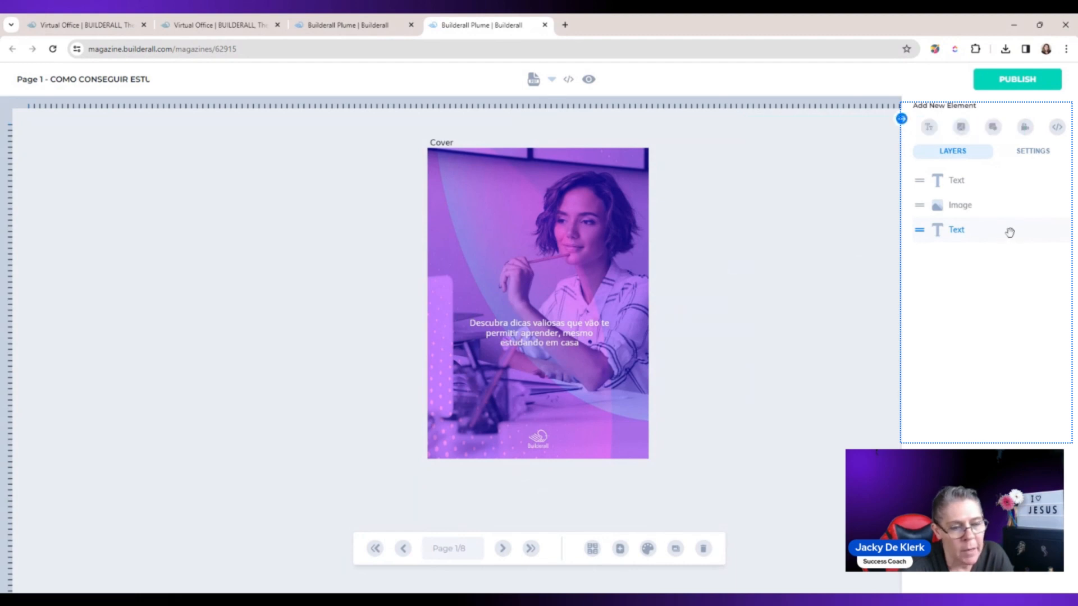
{"action": "left_click_drag", "start_coordinate": [1010, 233], "coordinate": [1007, 219]}
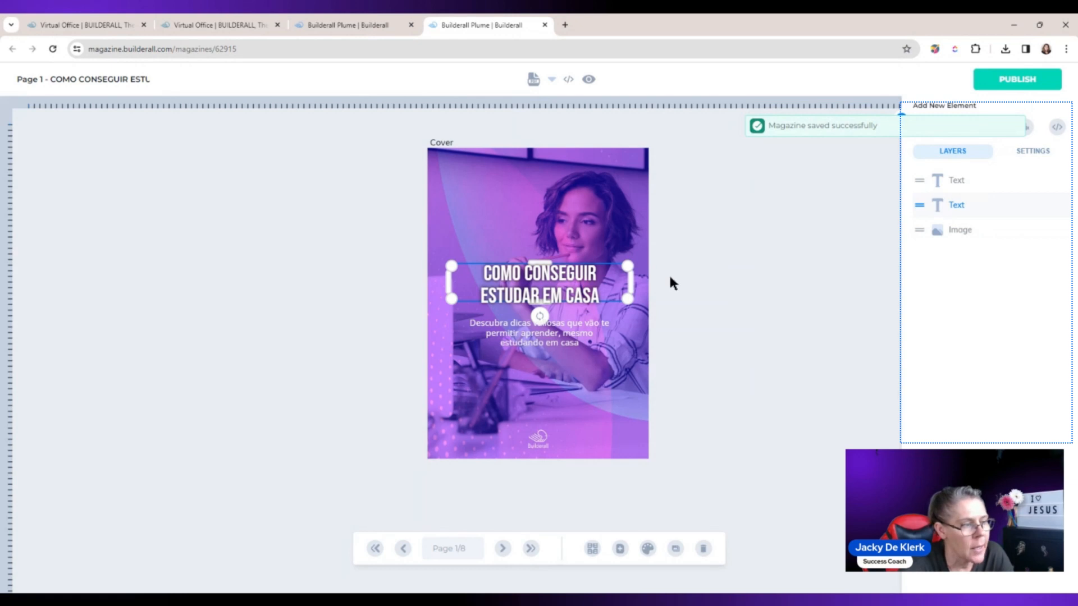
Step: Delete the cover title and move the subtitle up into its place
{"action": "left_click", "coordinate": [565, 282]}
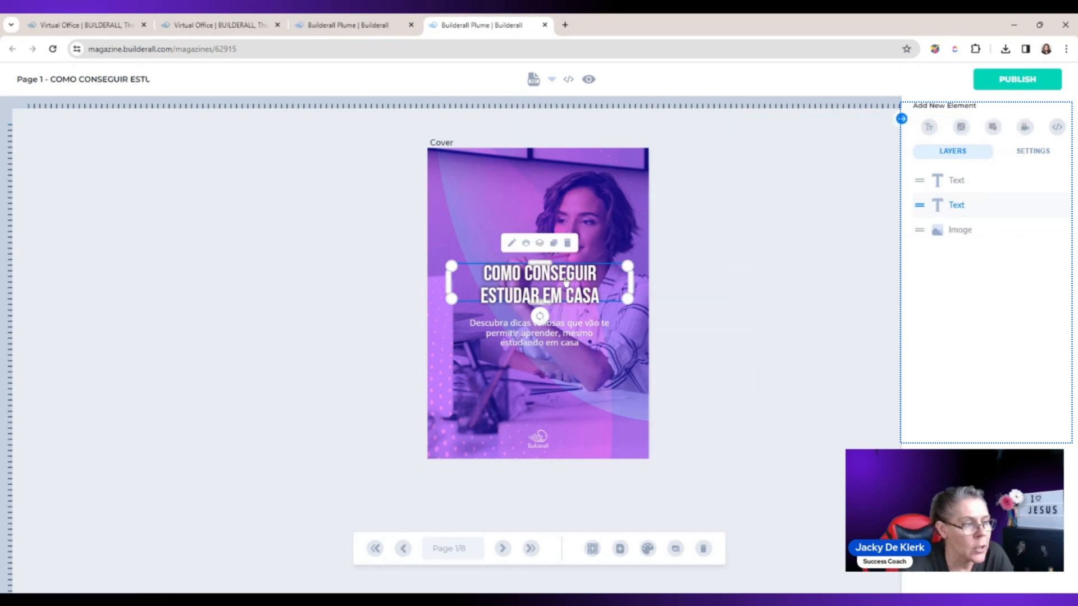
{"action": "left_click", "coordinate": [568, 246]}
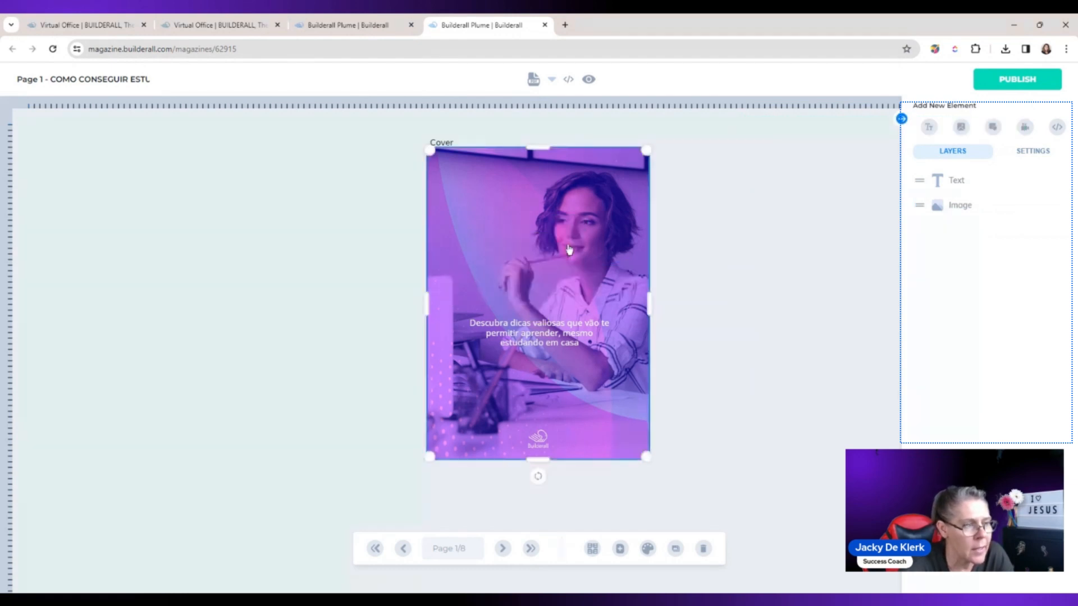
{"action": "left_click_drag", "start_coordinate": [539, 337], "coordinate": [530, 275]}
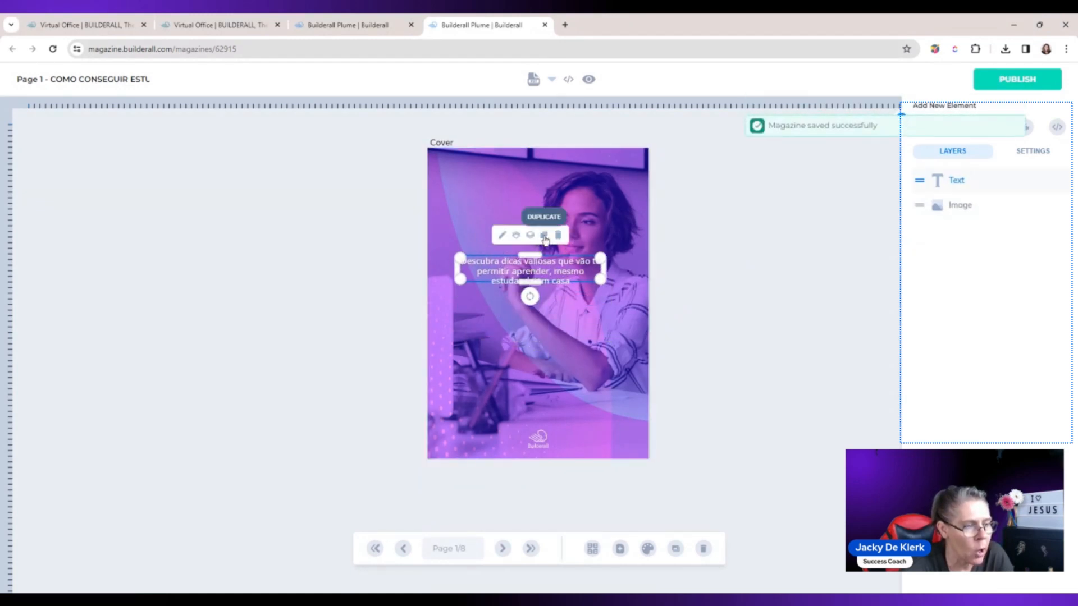
Step: Duplicate the subtitle, place the copy below the original, and delete the copy
{"action": "left_click", "coordinate": [545, 236]}
{"action": "left_click_drag", "start_coordinate": [544, 279], "coordinate": [549, 348]}
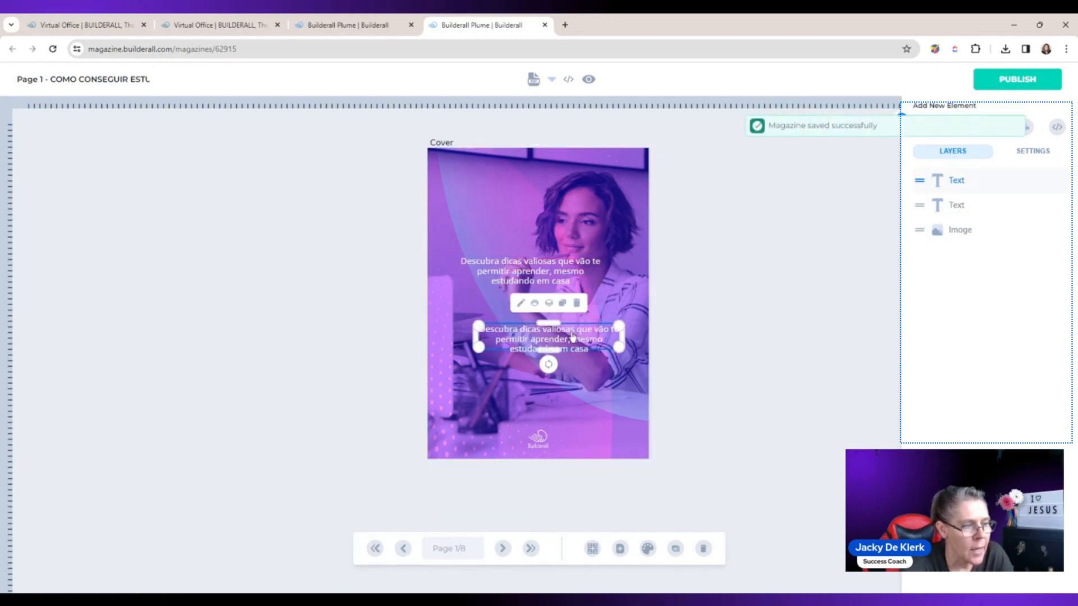
{"action": "left_click", "coordinate": [578, 304]}
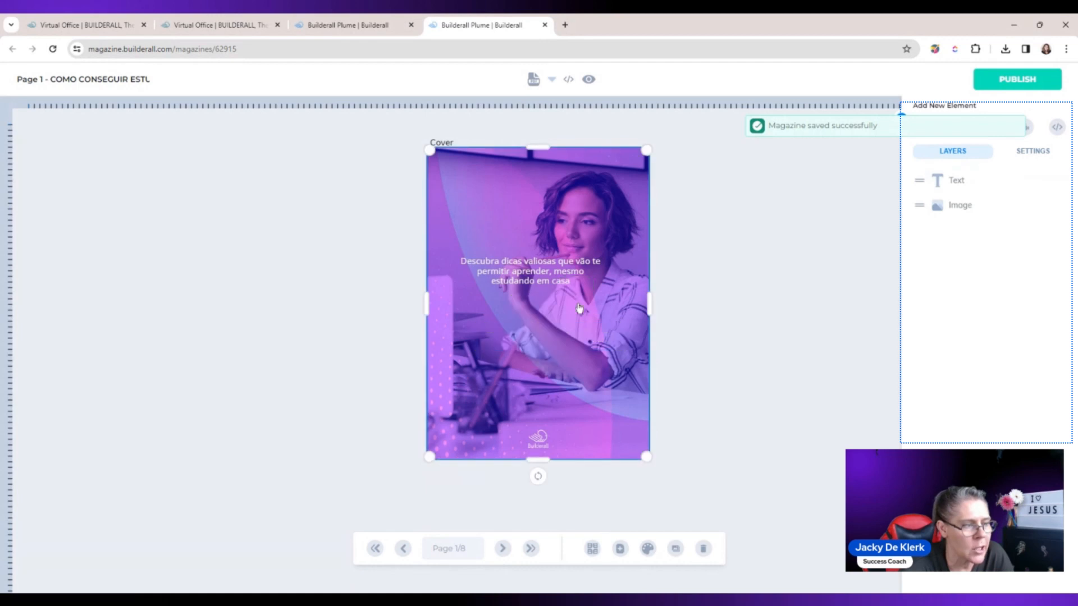
Step: Move the subtitle to the upper-left area of the cover and set its font to Nobile Bold
{"action": "left_click_drag", "start_coordinate": [536, 270], "coordinate": [514, 187]}
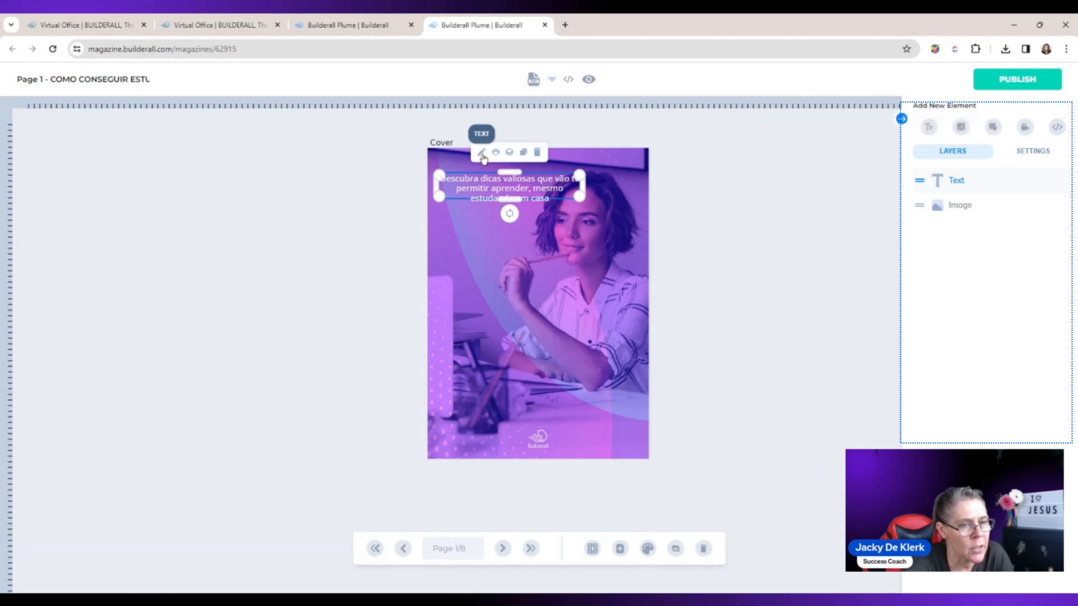
{"action": "left_click", "coordinate": [1042, 157]}
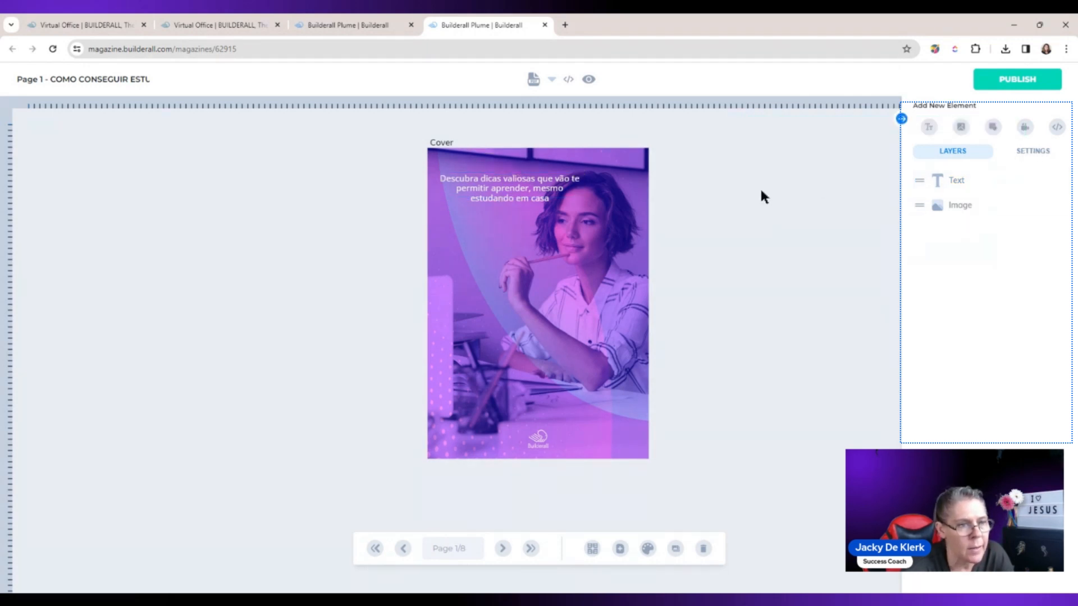
{"action": "left_click", "coordinate": [555, 194]}
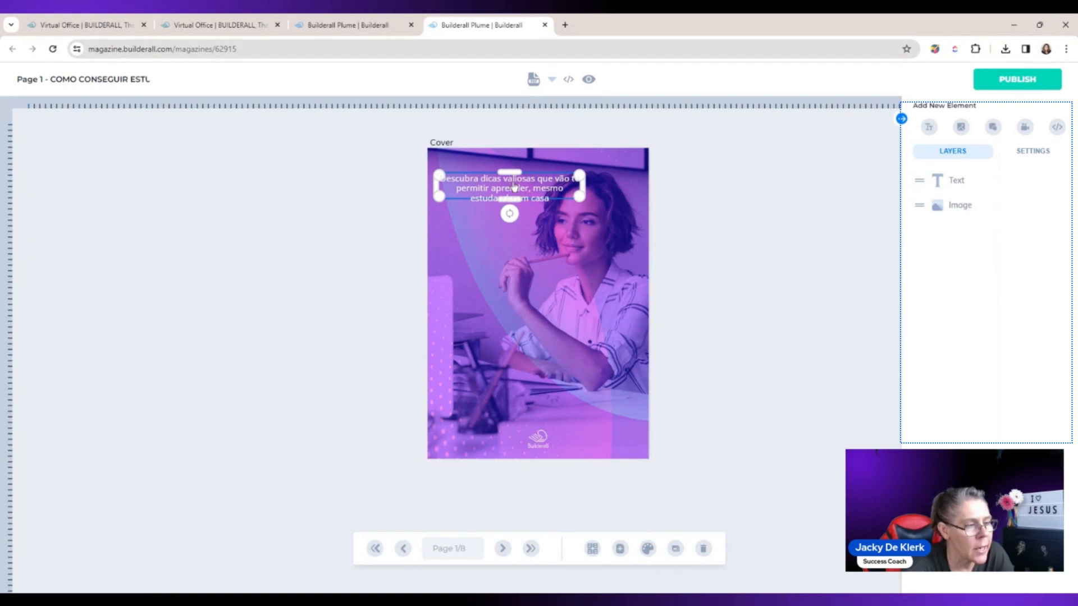
{"action": "left_click", "coordinate": [1061, 149]}
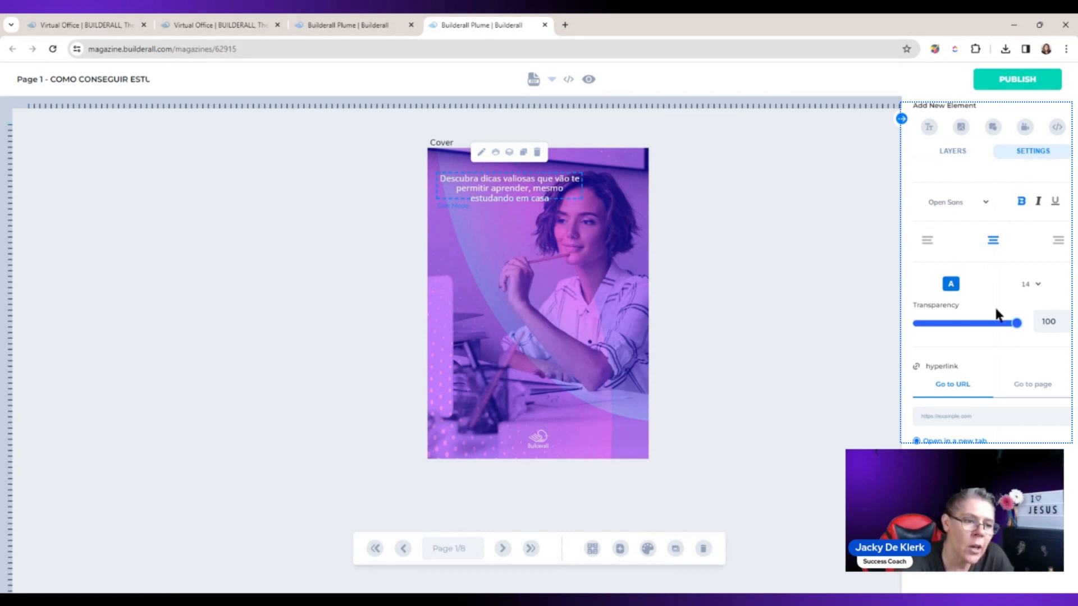
{"action": "left_click", "coordinate": [528, 188]}
{"action": "type", "text": ","}
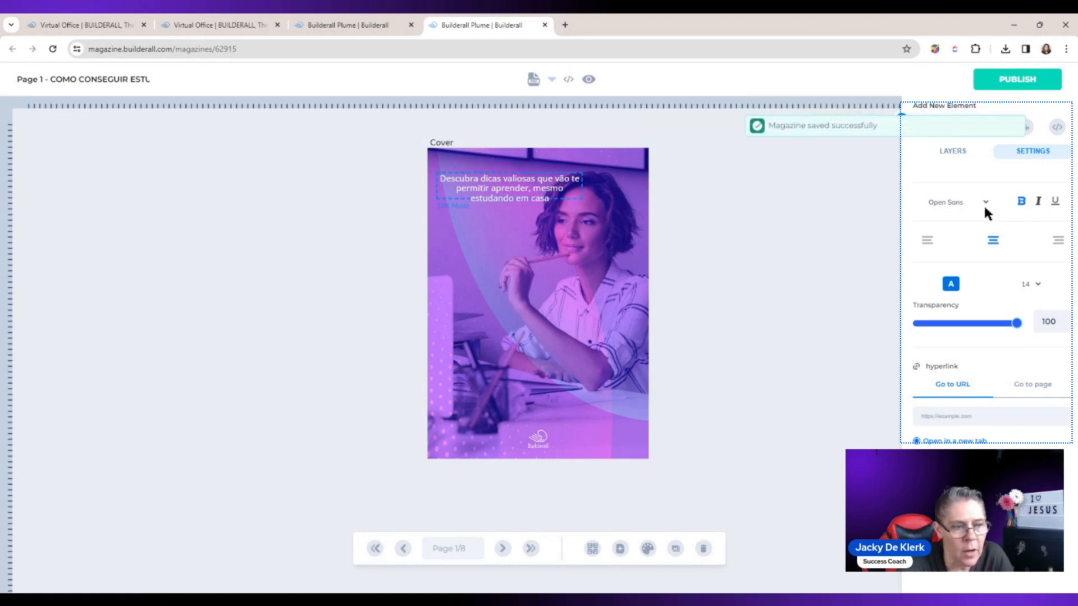
{"action": "left_click", "coordinate": [971, 306]}
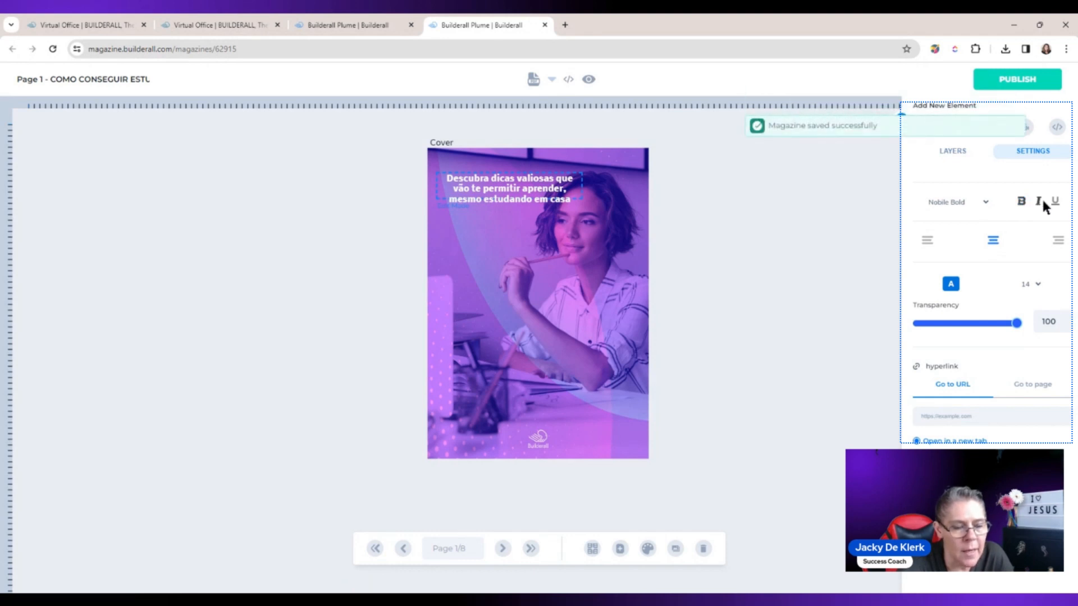
Step: Format the subtitle with left alignment, font size 20 and the yellow preset colour #facc15
{"action": "left_click", "coordinate": [928, 241]}
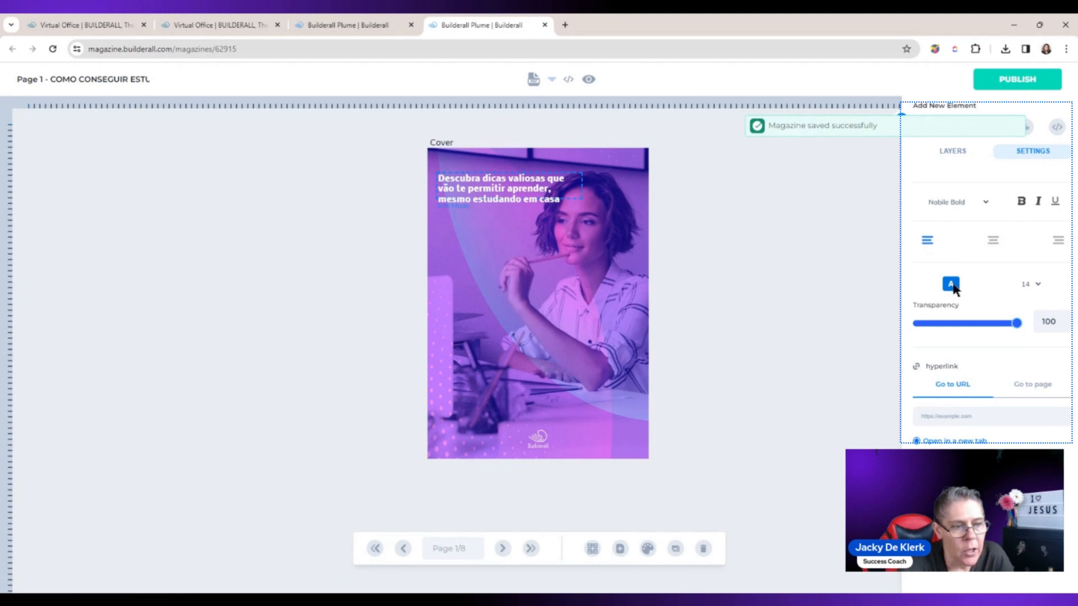
{"action": "left_click", "coordinate": [1033, 290]}
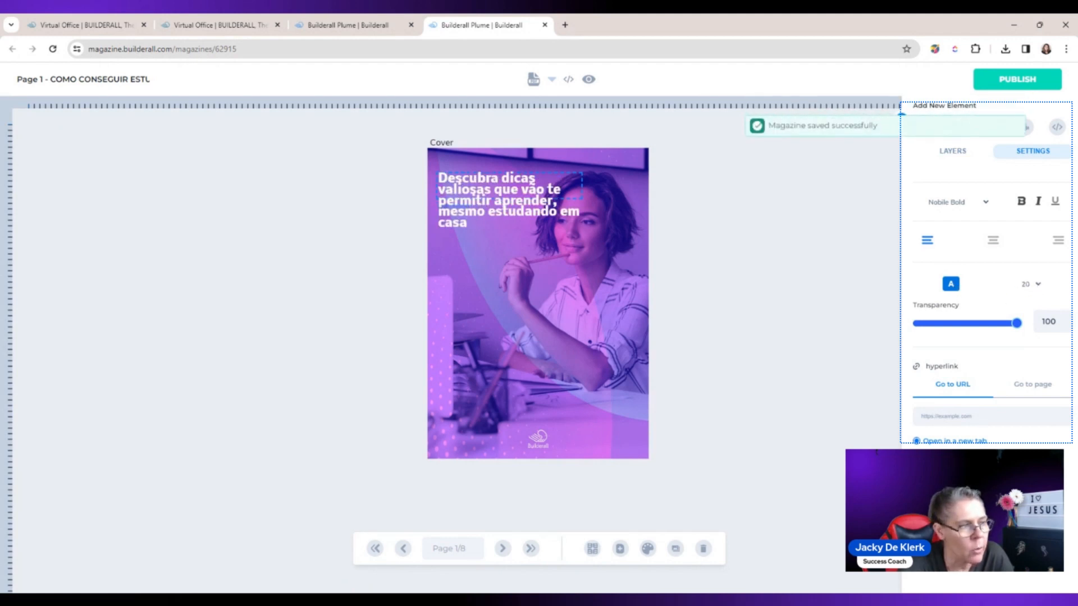
{"action": "left_click", "coordinate": [950, 284]}
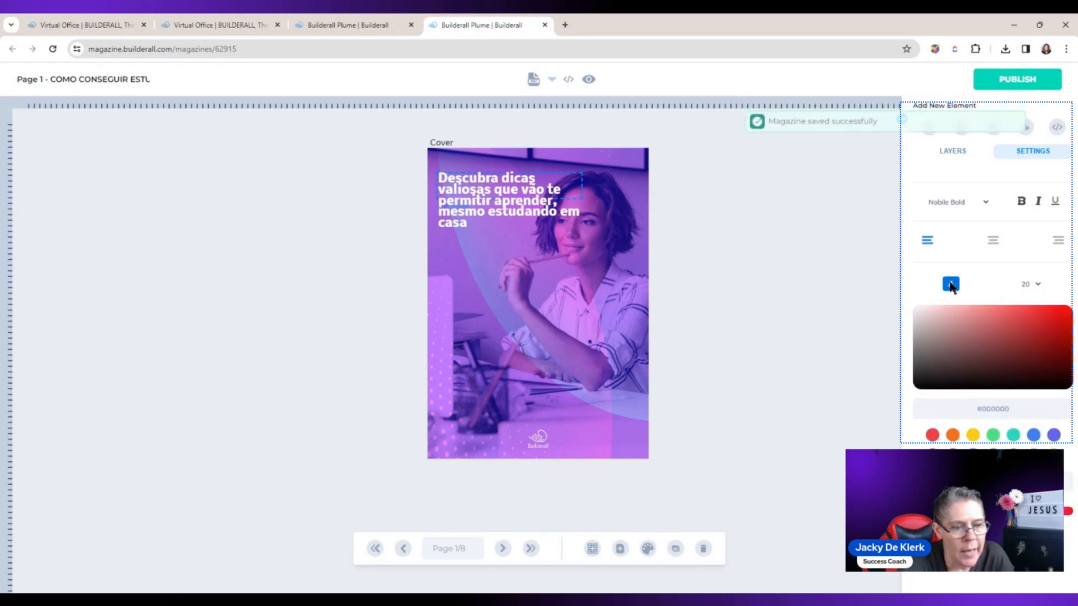
{"action": "left_click", "coordinate": [972, 435]}
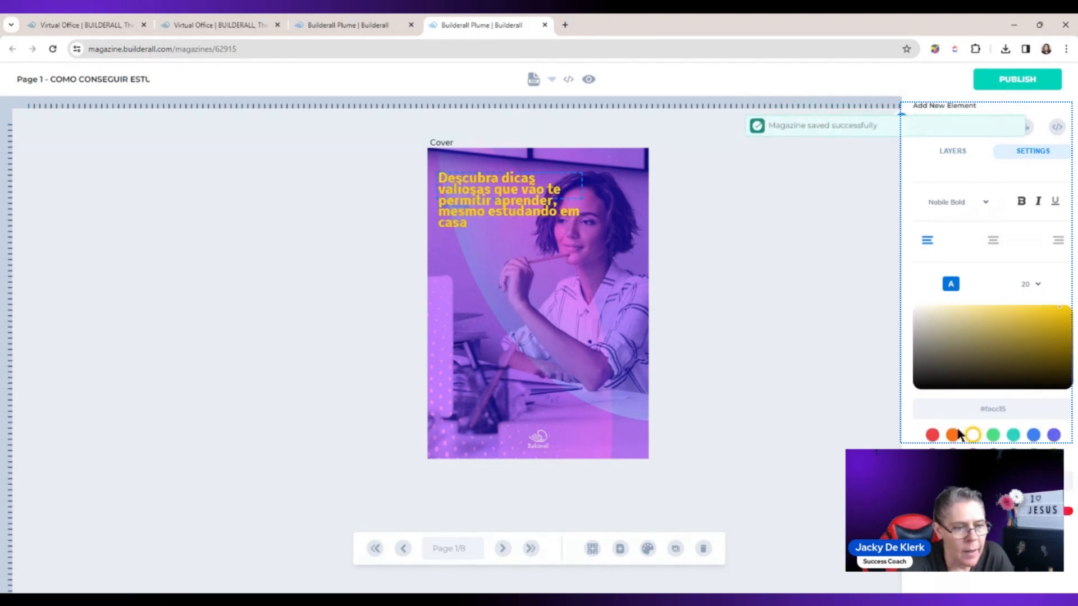
{"action": "left_click", "coordinate": [837, 324]}
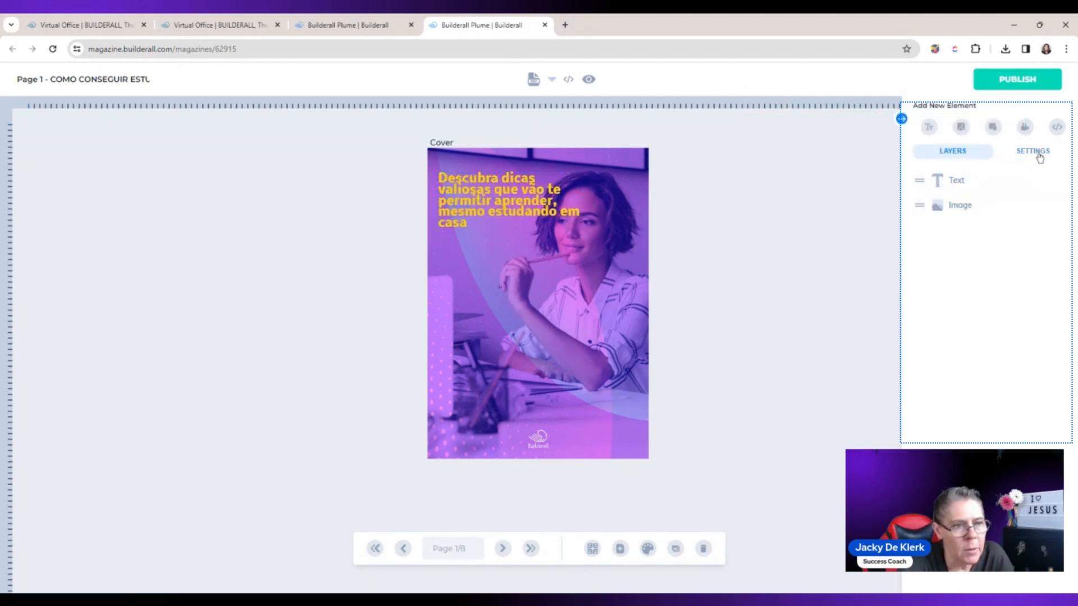
Step: Select the word "aprender" in the subtitle and set the transparency to 92
{"action": "left_click", "coordinate": [538, 208]}
{"action": "double_click", "coordinate": [538, 205]}
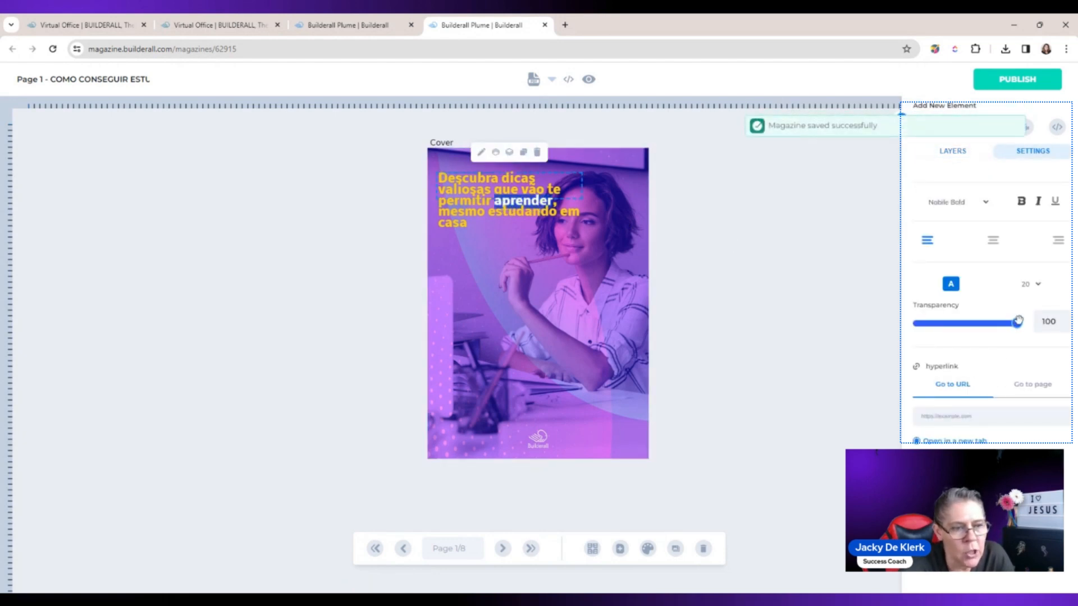
{"action": "mouse_move", "coordinate": [1017, 324]}
{"action": "left_mouse_down"}
{"action": "mouse_move", "coordinate": [952, 324]}
{"action": "mouse_move", "coordinate": [1008, 322]}
{"action": "left_mouse_up"}
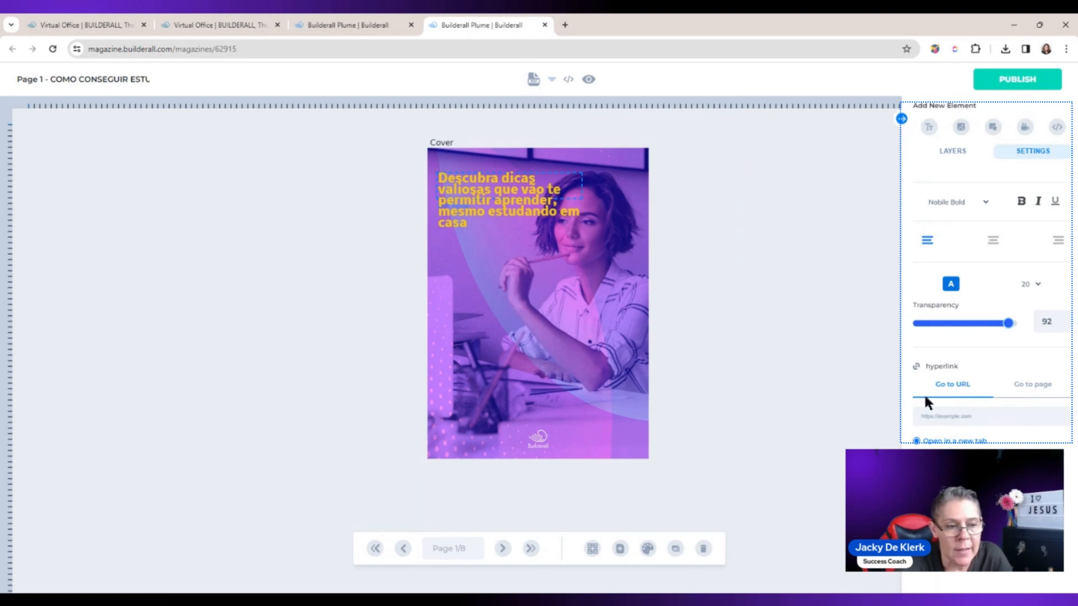
Step: Switch the subtitle's hyperlink from a URL to a page link and advance its target page
{"action": "left_click", "coordinate": [961, 417]}
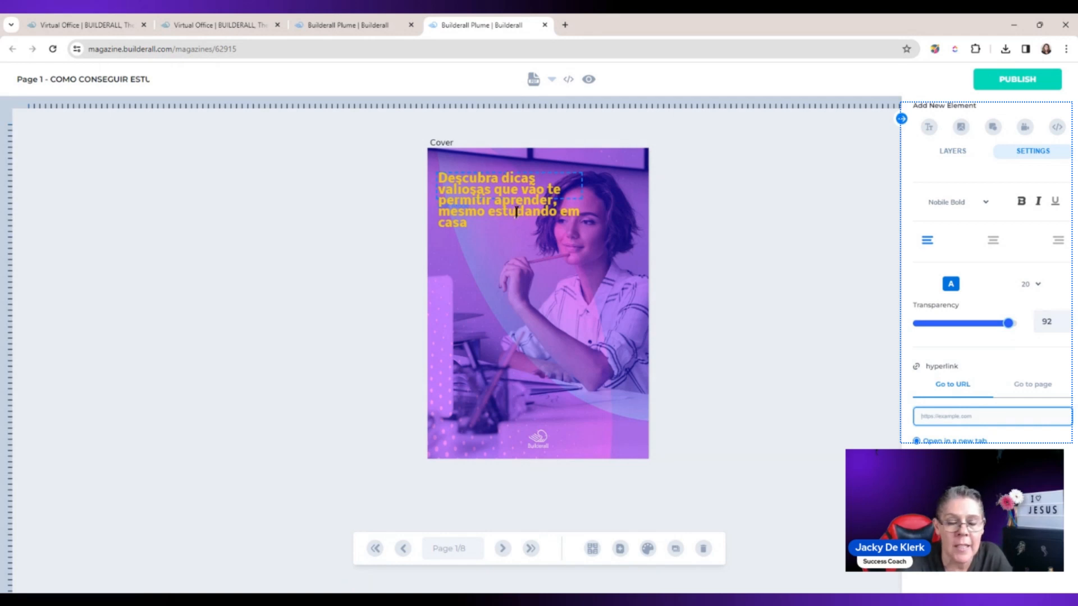
{"action": "left_click", "coordinate": [1034, 385]}
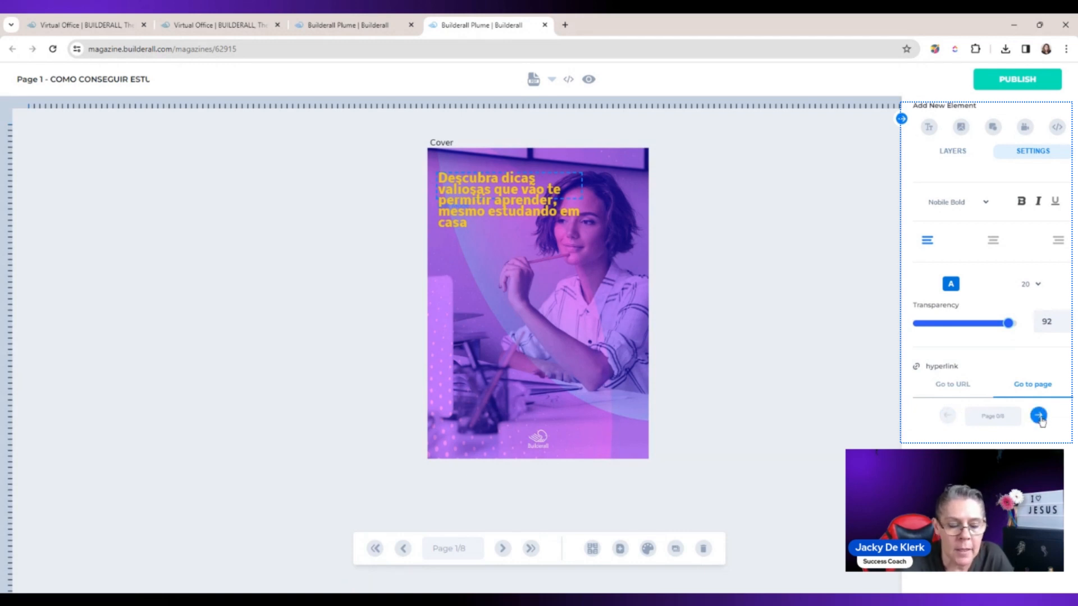
{"action": "left_click", "coordinate": [1038, 415]}
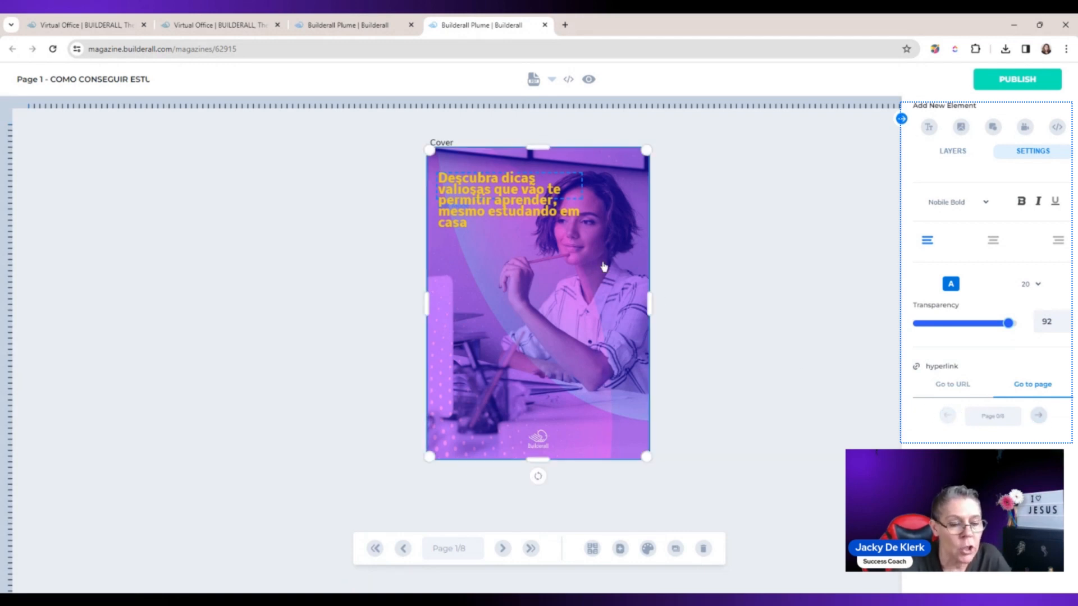
{"action": "left_click", "coordinate": [1039, 415]}
Step: Advance the subtitle hyperlink's target to the last page of the eBook and deselect the text
{"action": "left_click", "coordinate": [1038, 416]}
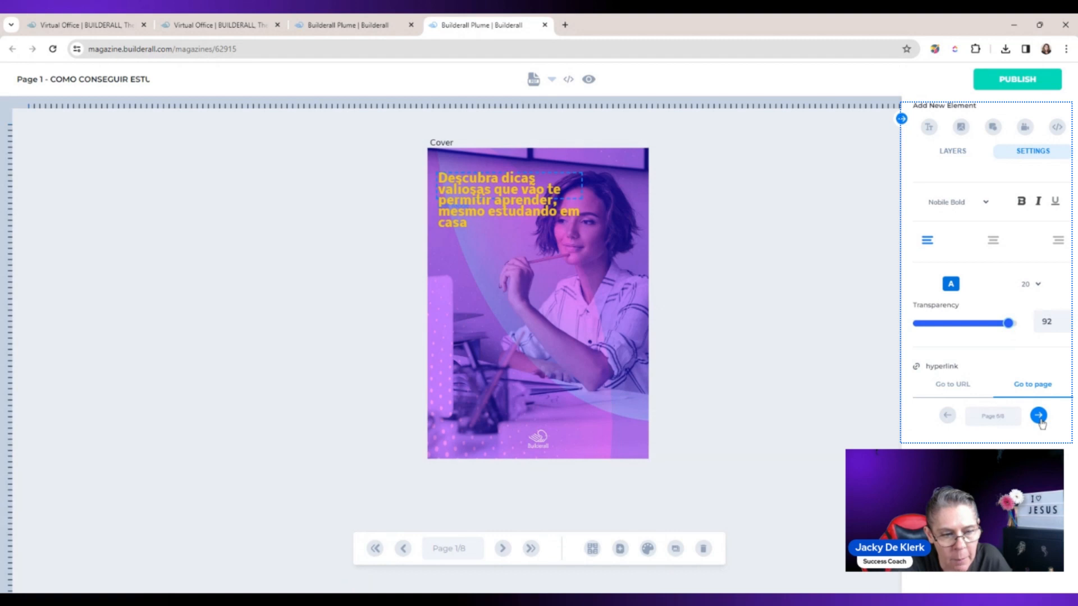
{"action": "left_click", "coordinate": [1038, 416]}
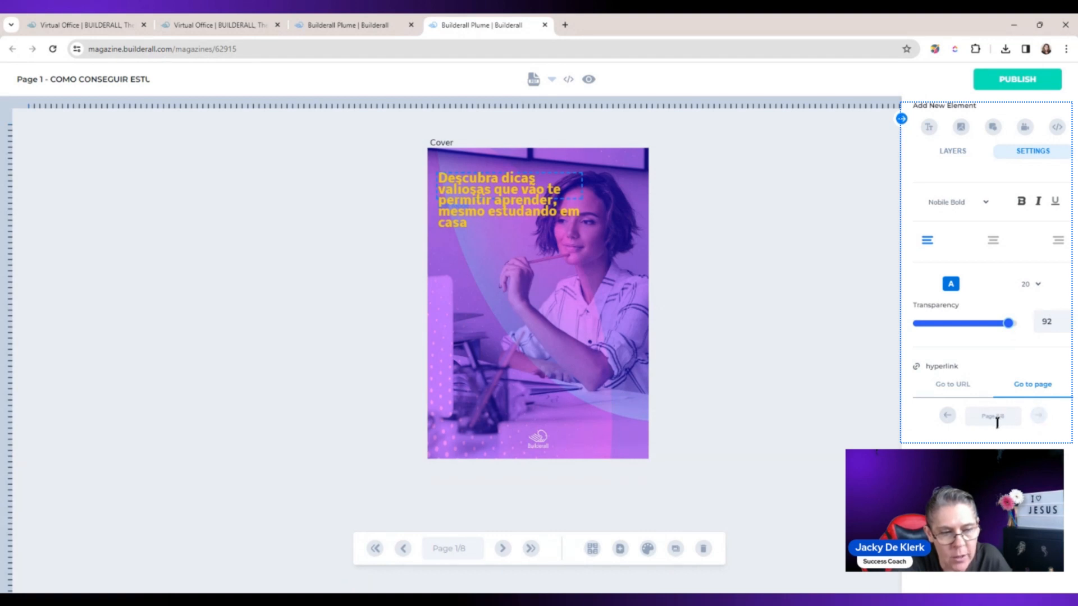
{"action": "left_click", "coordinate": [800, 400]}
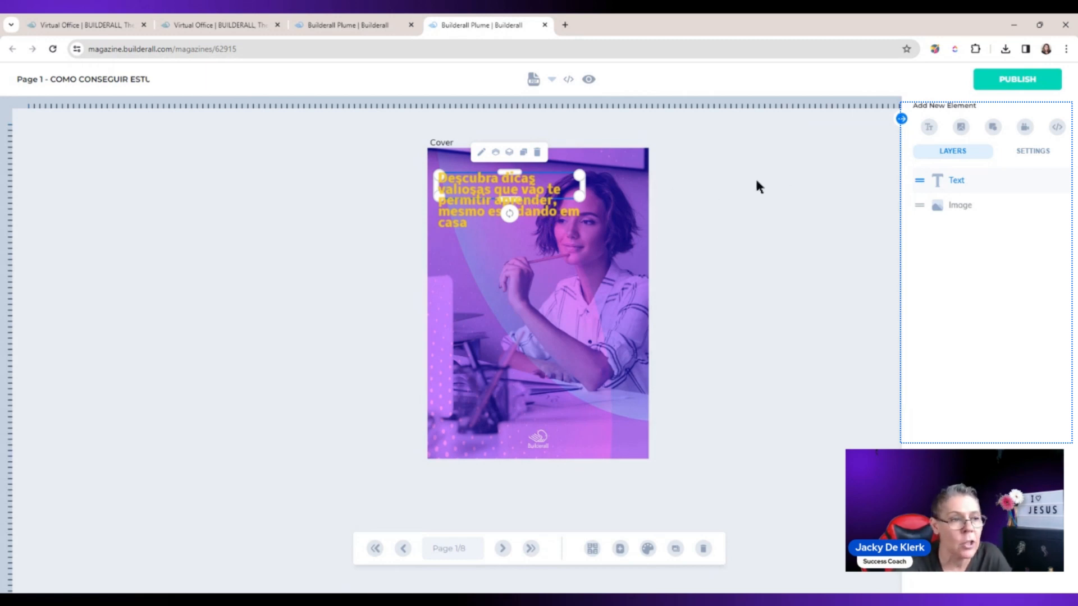
Step: Review the subtitle's page-link and URL hyperlink options, returning to the URL option and deselecting the text
{"action": "double_click", "coordinate": [548, 195]}
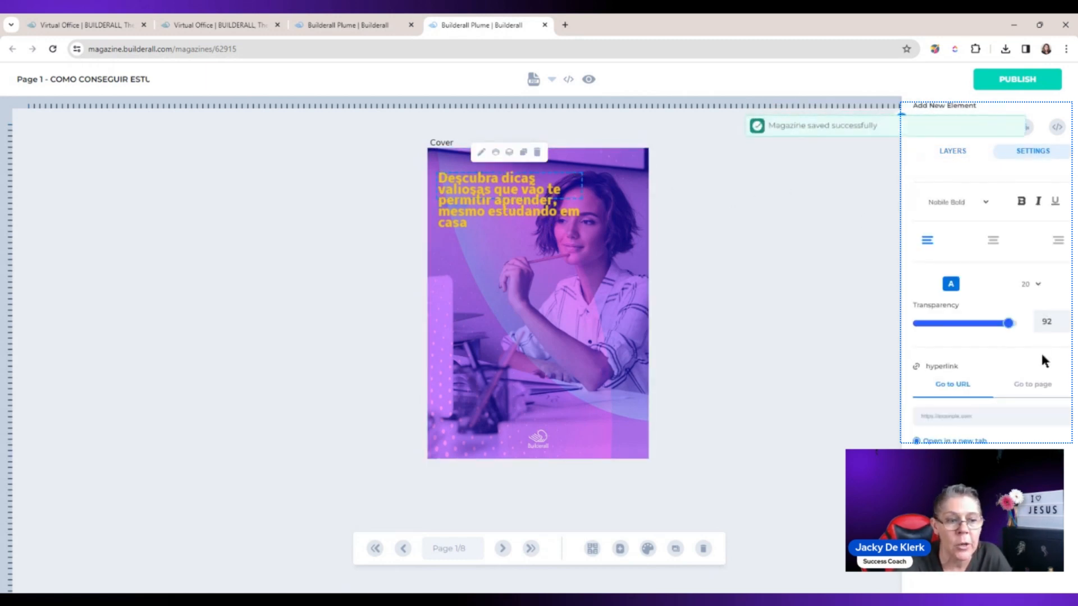
{"action": "left_click", "coordinate": [1024, 386]}
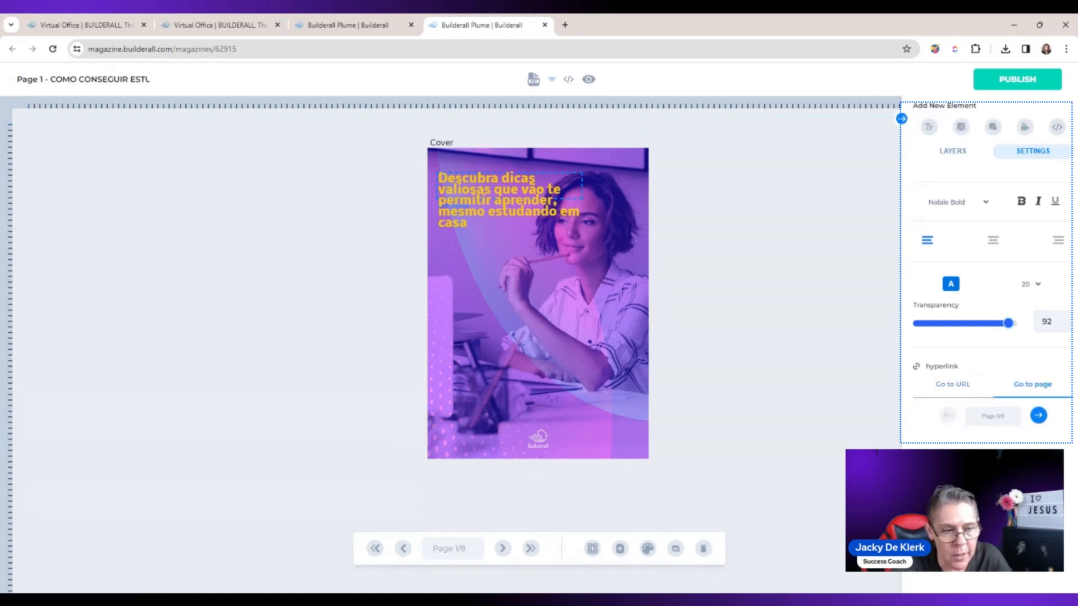
{"action": "left_click", "coordinate": [941, 385]}
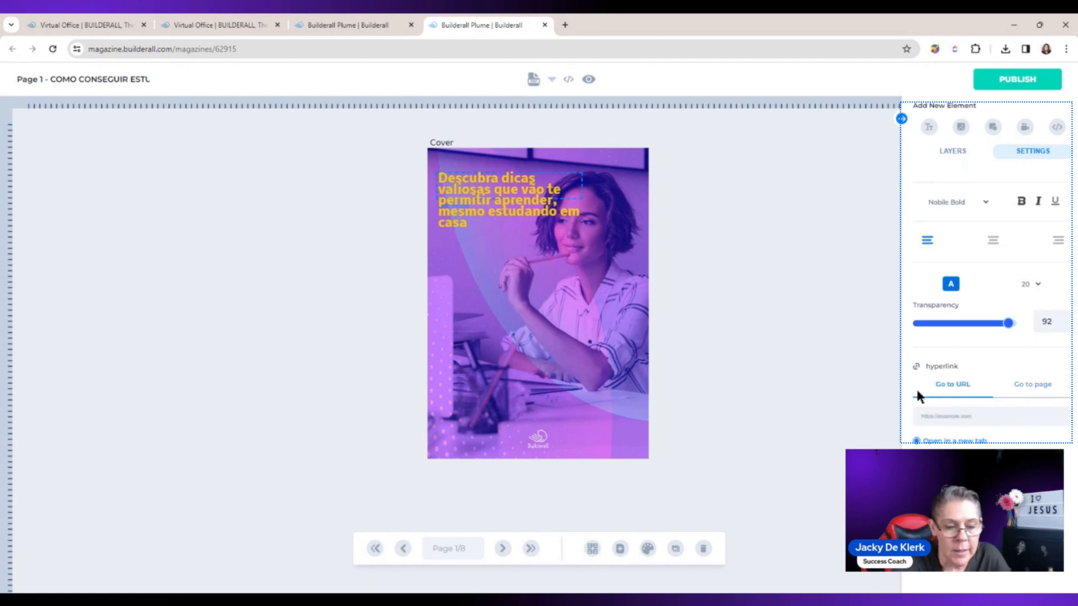
{"action": "left_click", "coordinate": [847, 396]}
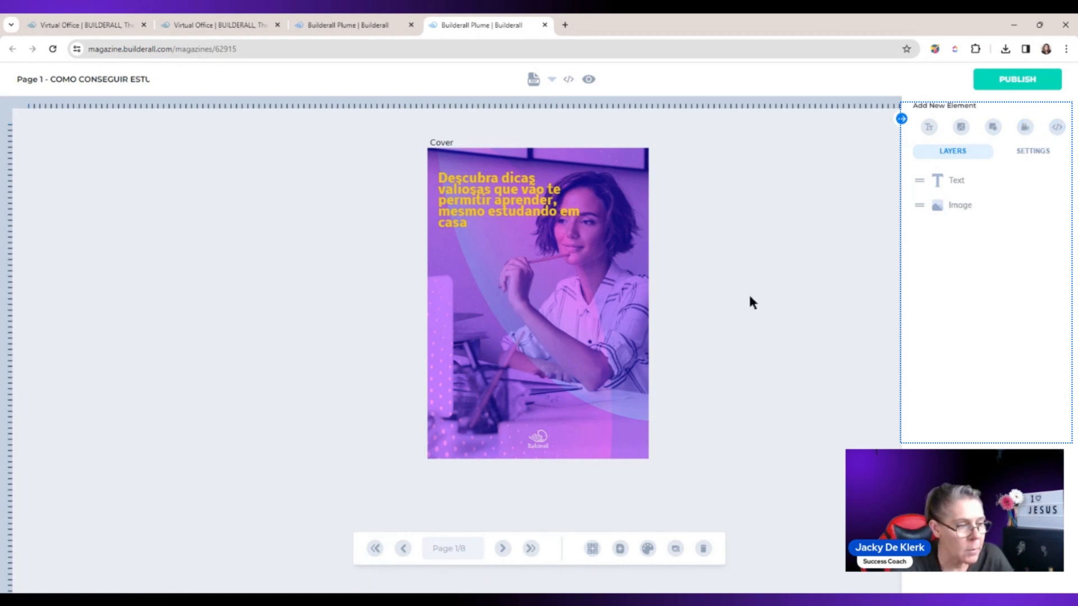
Step: Add a new blank page and place a shortened text box in its upper-left corner
{"action": "left_click", "coordinate": [619, 549]}
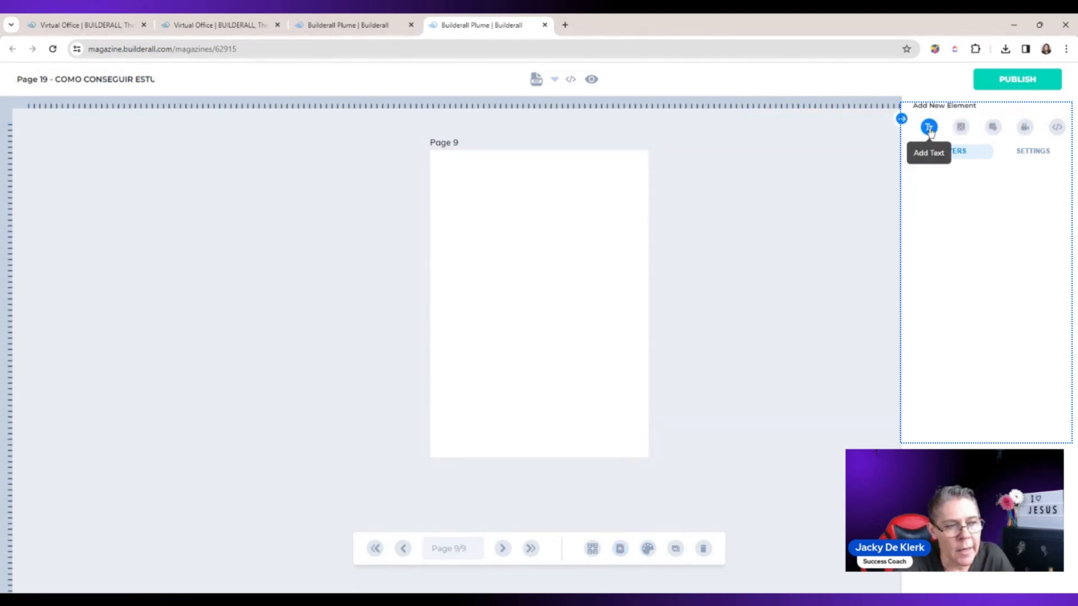
{"action": "left_click", "coordinate": [929, 128]}
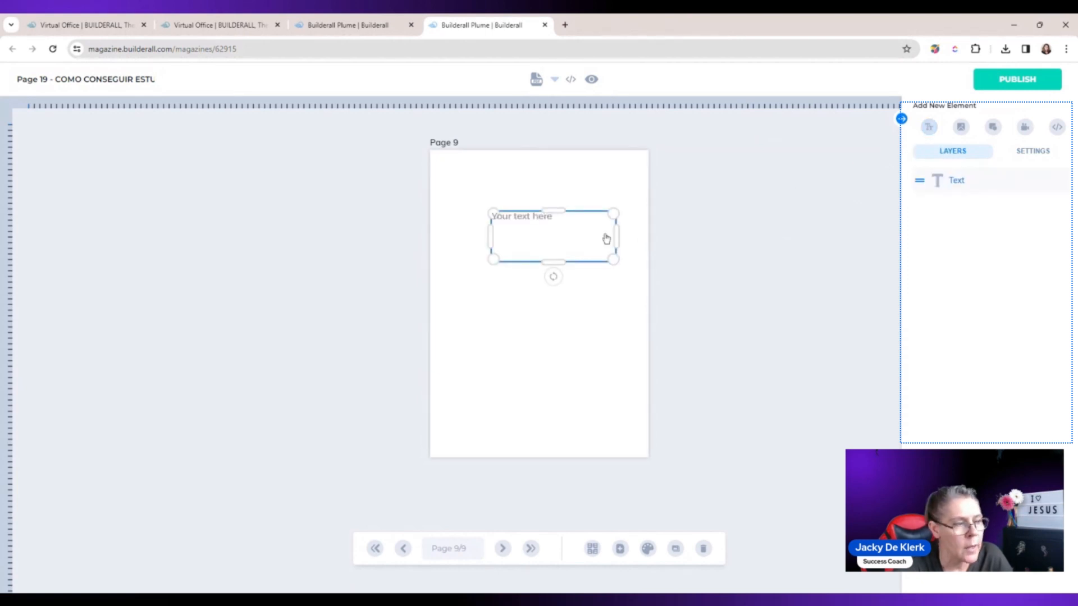
{"action": "left_click_drag", "start_coordinate": [606, 240], "coordinate": [510, 186]}
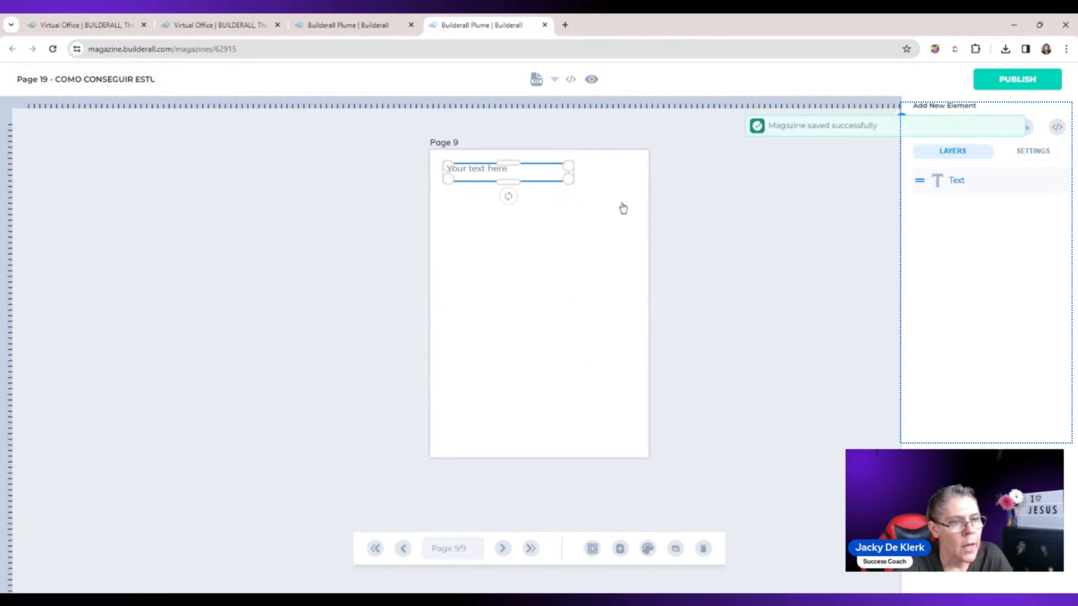
Step: Replace the placeholder in page 9's text box with "This is a test"
{"action": "double_click", "coordinate": [547, 177]}
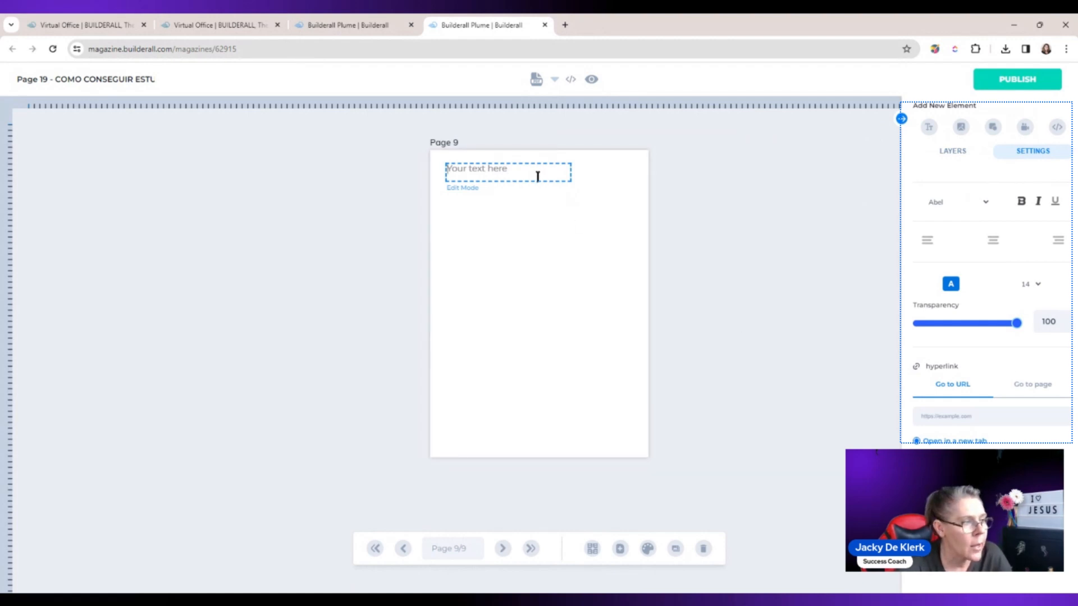
{"action": "left_click", "coordinate": [500, 176]}
{"action": "type", "text": "This is a test"}
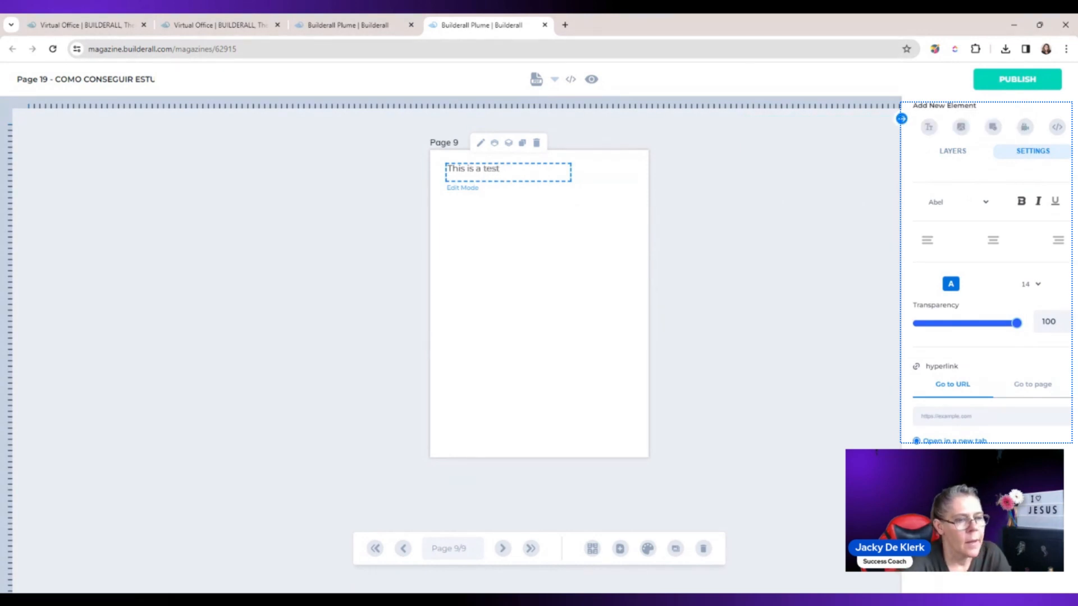
{"action": "left_click", "coordinate": [705, 163]}
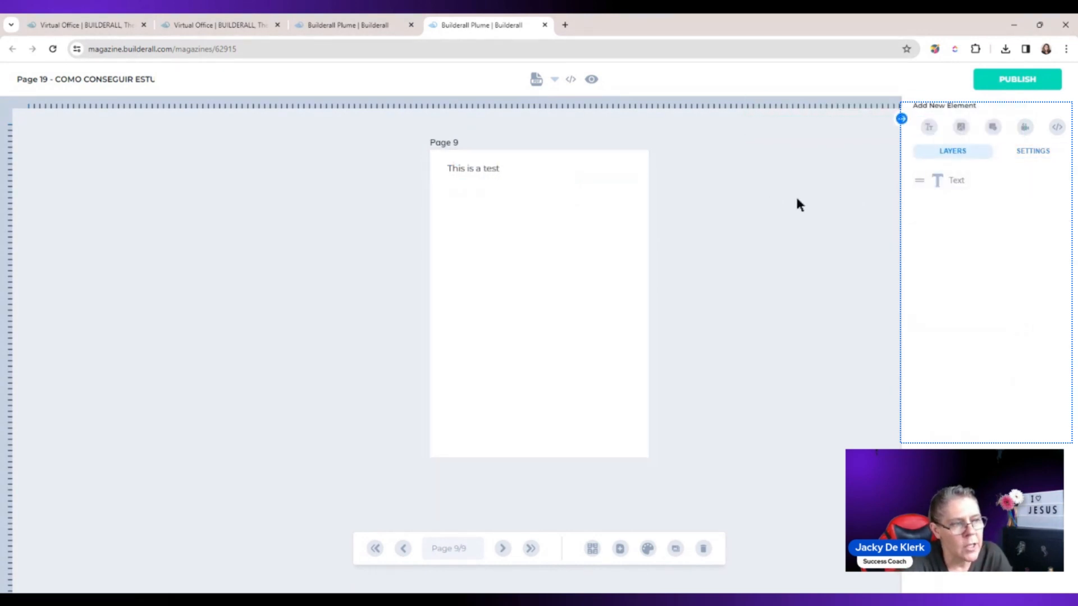
Step: Add an image using the first "tutorial training thubm template" upload, sized about 235 wide by 148 high, directly below the text
{"action": "left_click", "coordinate": [962, 129]}
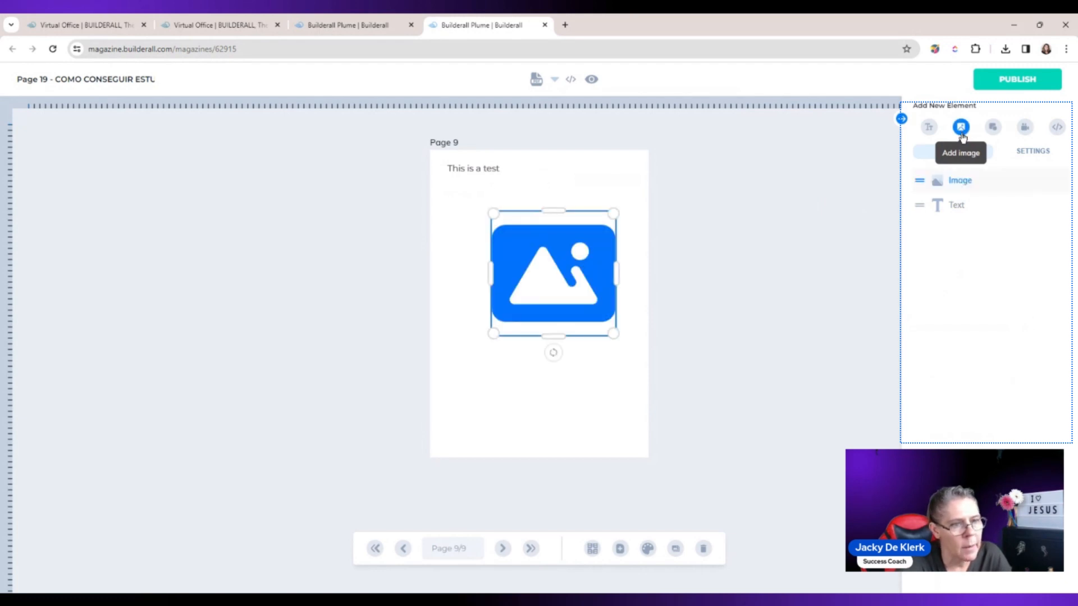
{"action": "left_click", "coordinate": [552, 262]}
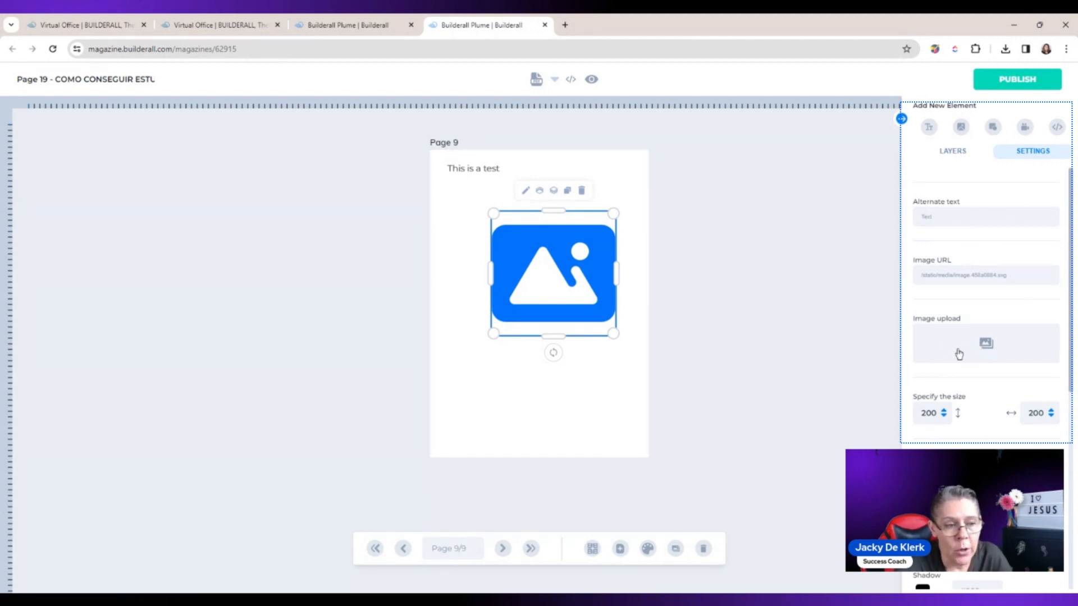
{"action": "left_click", "coordinate": [984, 343]}
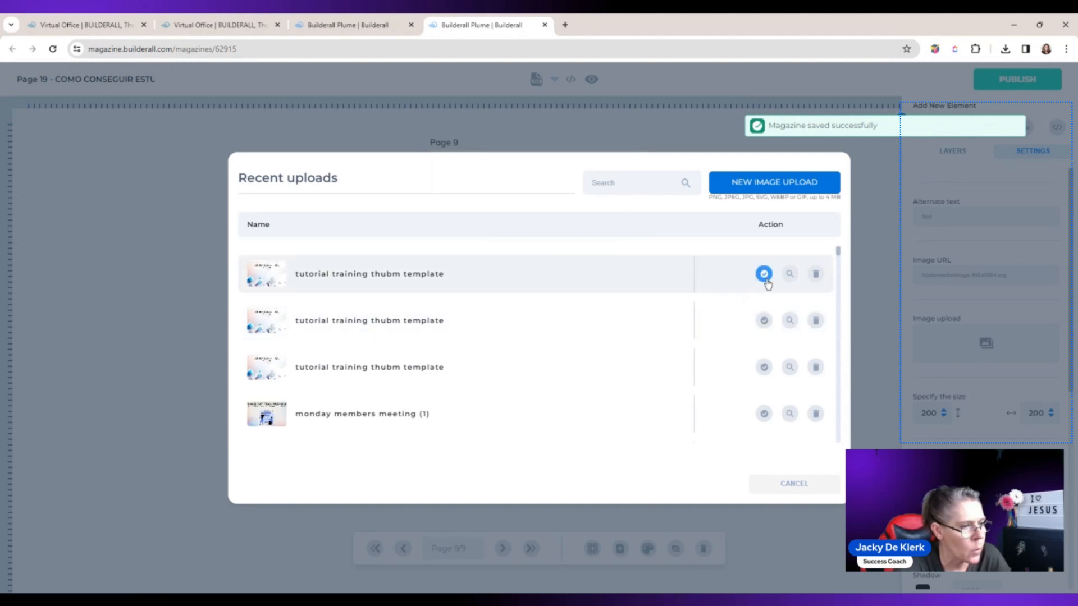
{"action": "left_click", "coordinate": [764, 274]}
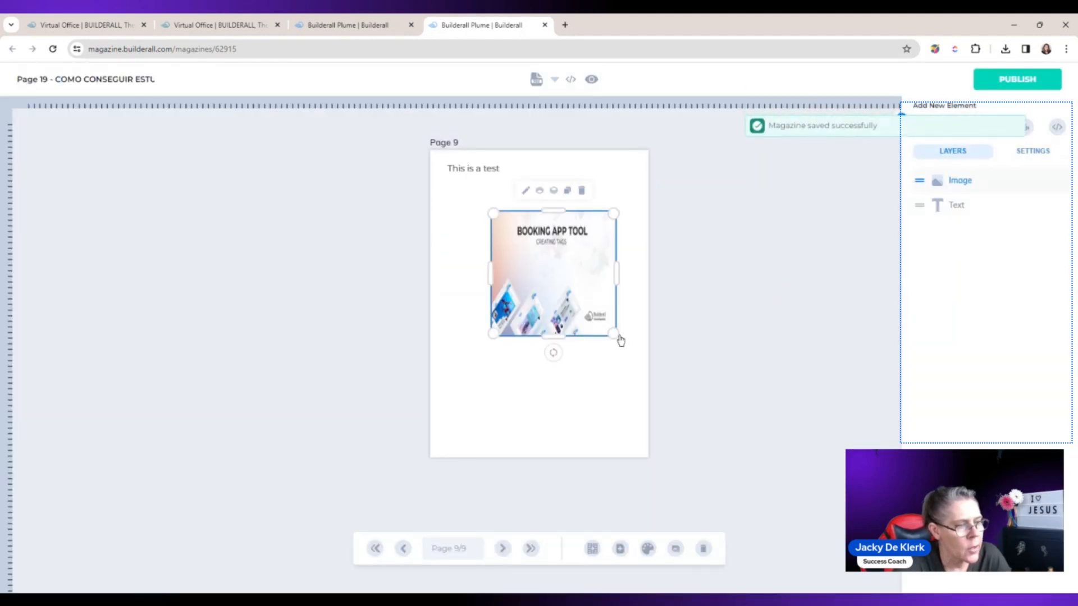
{"action": "left_click_drag", "start_coordinate": [614, 334], "coordinate": [556, 249]}
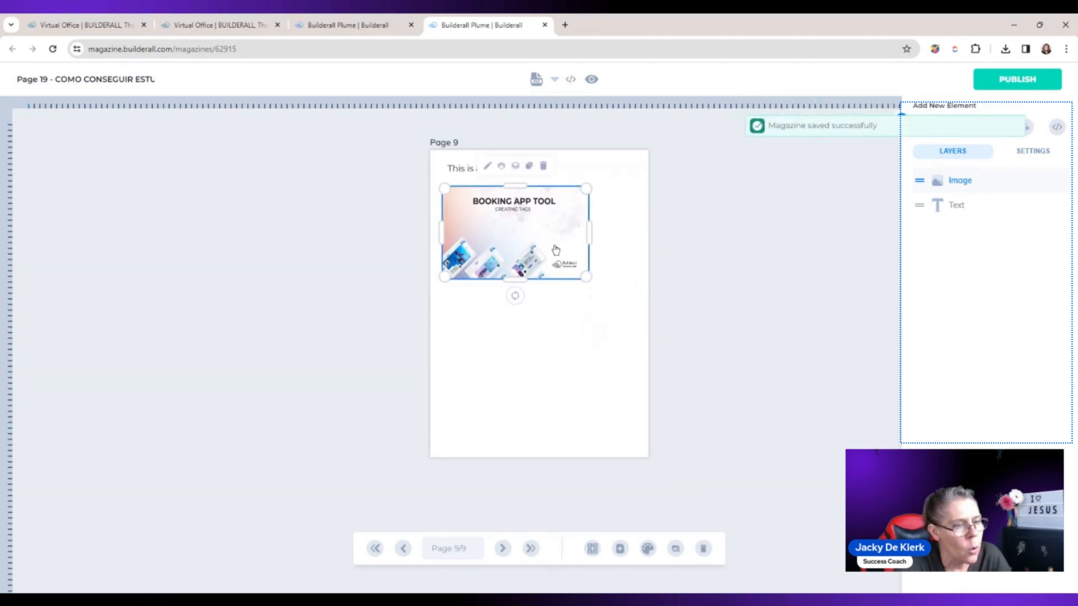
Step: Give the image a 2 px border in yellow #facc15 with the Double style
{"action": "left_click", "coordinate": [556, 250]}
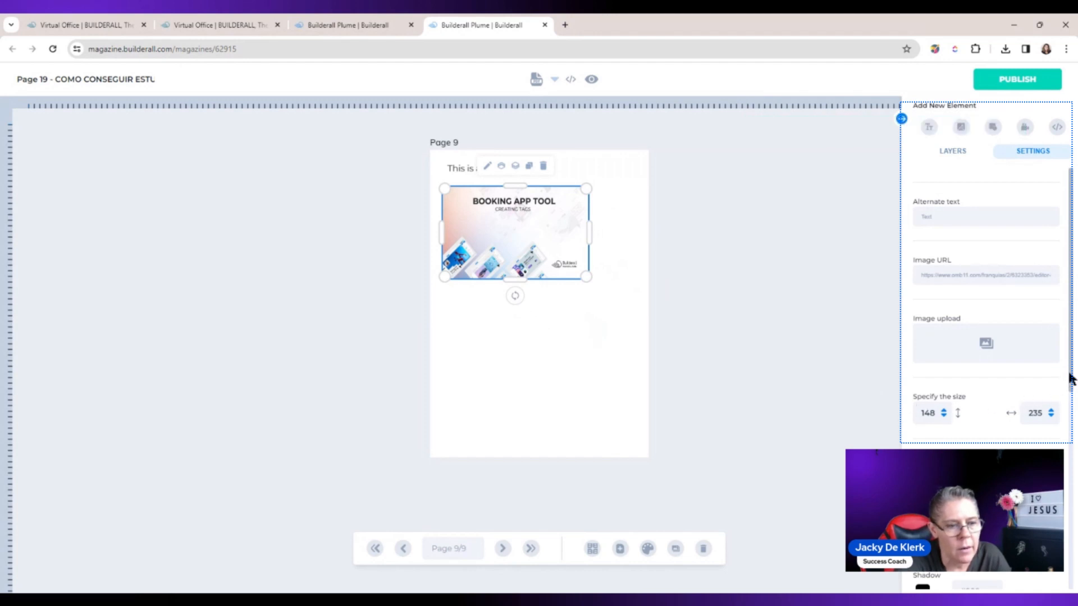
{"action": "left_click_drag", "start_coordinate": [1070, 378], "coordinate": [1075, 508]}
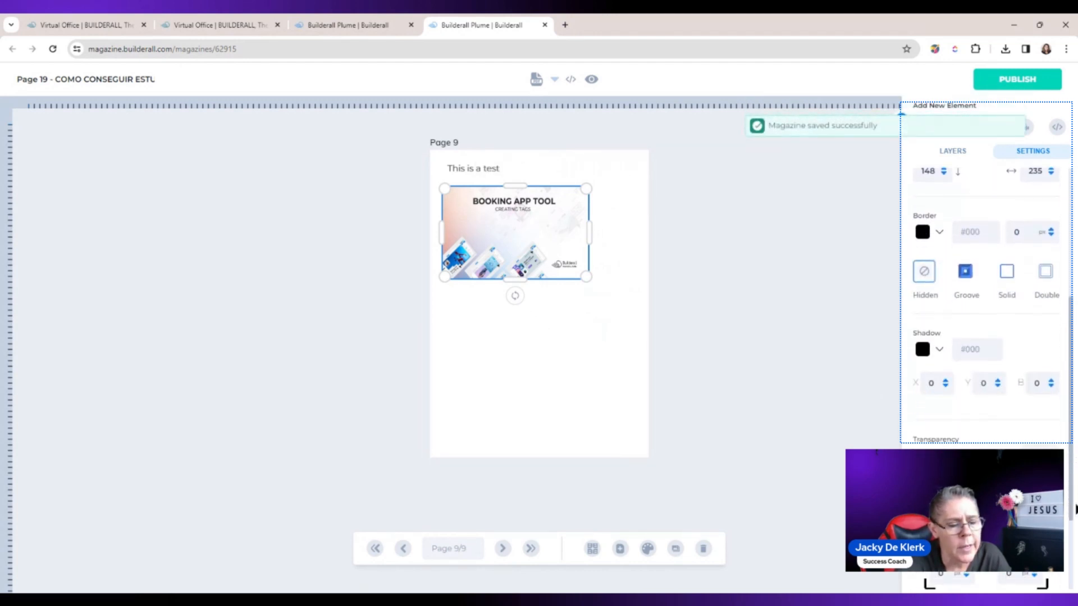
{"action": "left_click", "coordinate": [939, 232]}
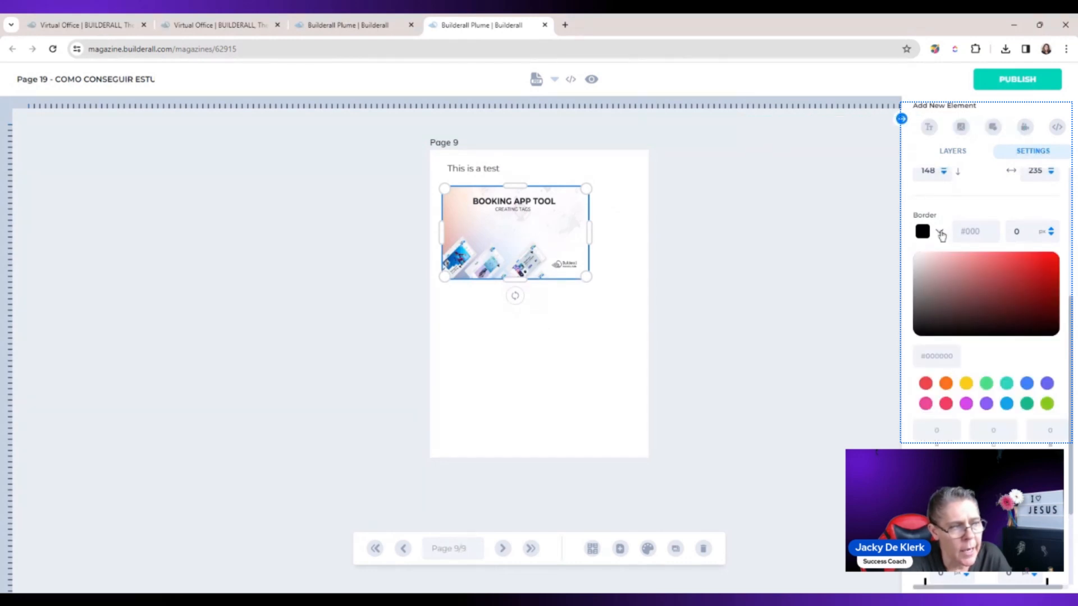
{"action": "left_click", "coordinate": [967, 384]}
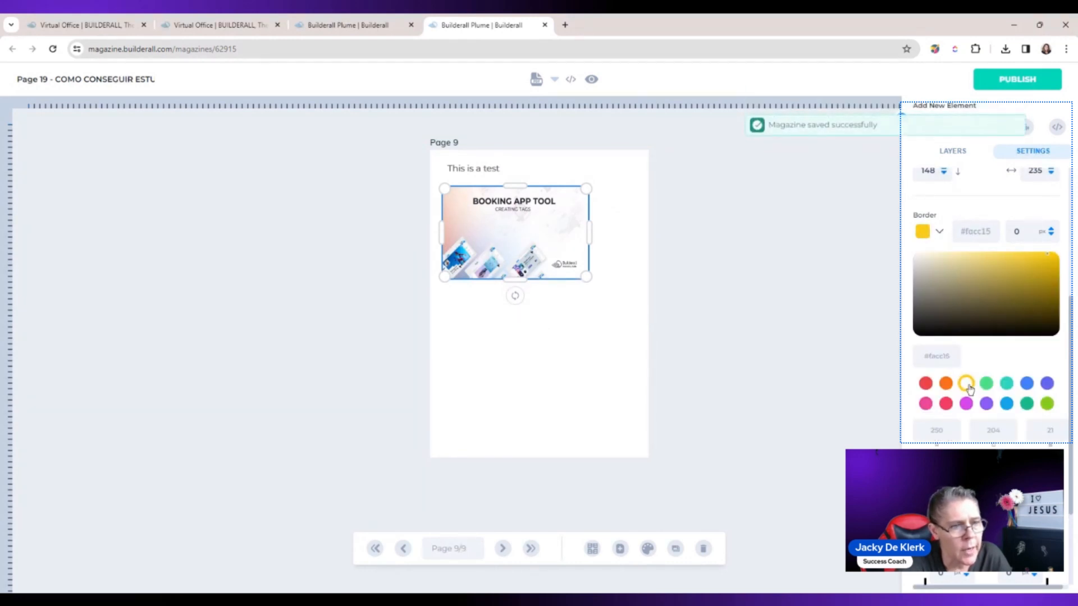
{"action": "double_click", "coordinate": [1051, 230]}
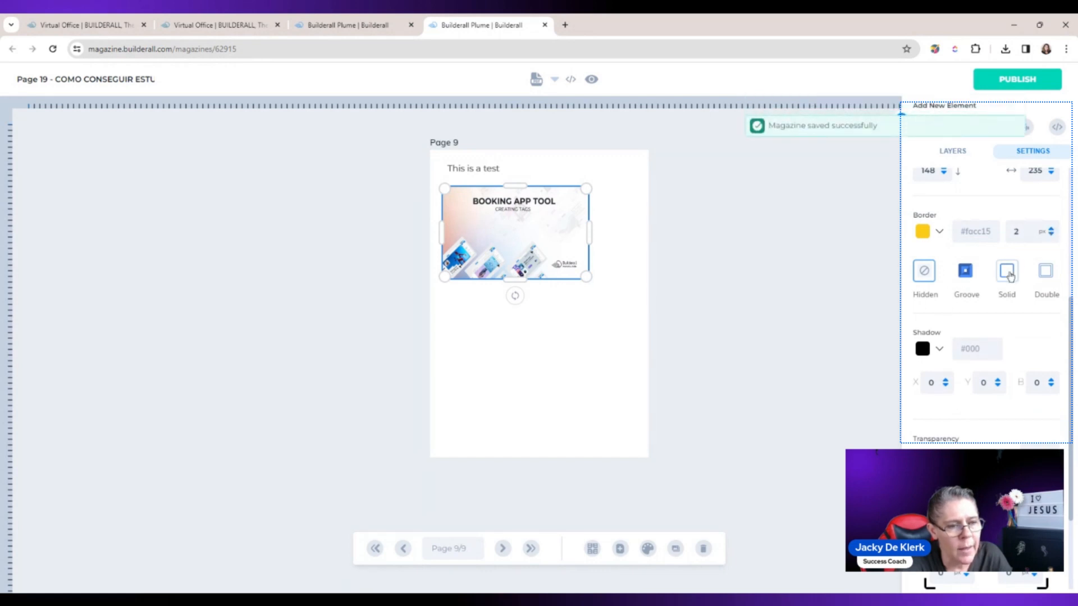
{"action": "left_click", "coordinate": [1053, 279]}
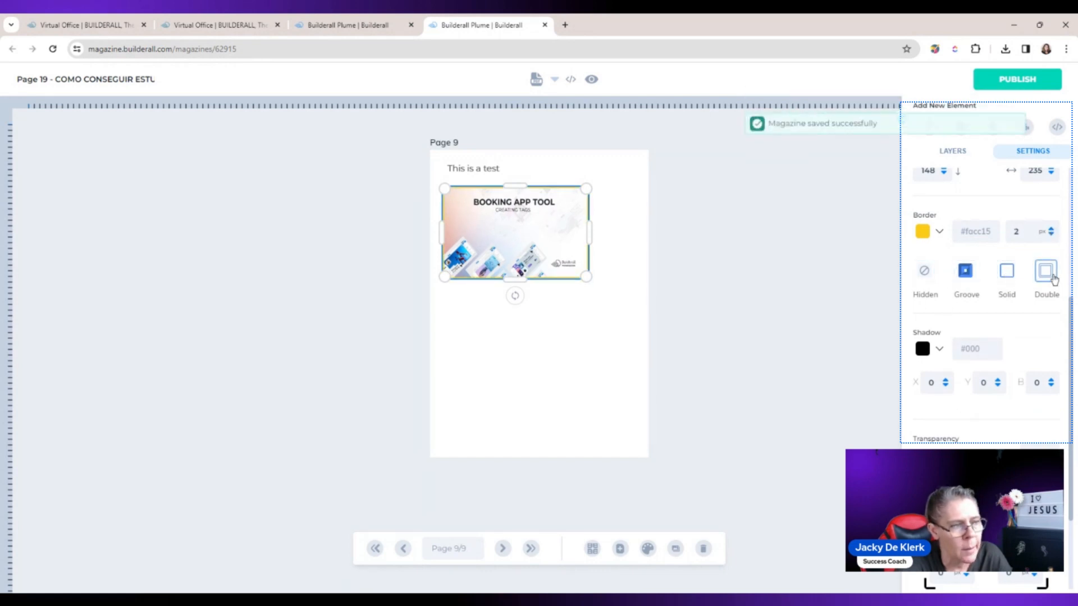
Step: Set the image's border width to 5 px
{"action": "left_click", "coordinate": [1051, 235]}
{"action": "left_click", "coordinate": [1051, 234]}
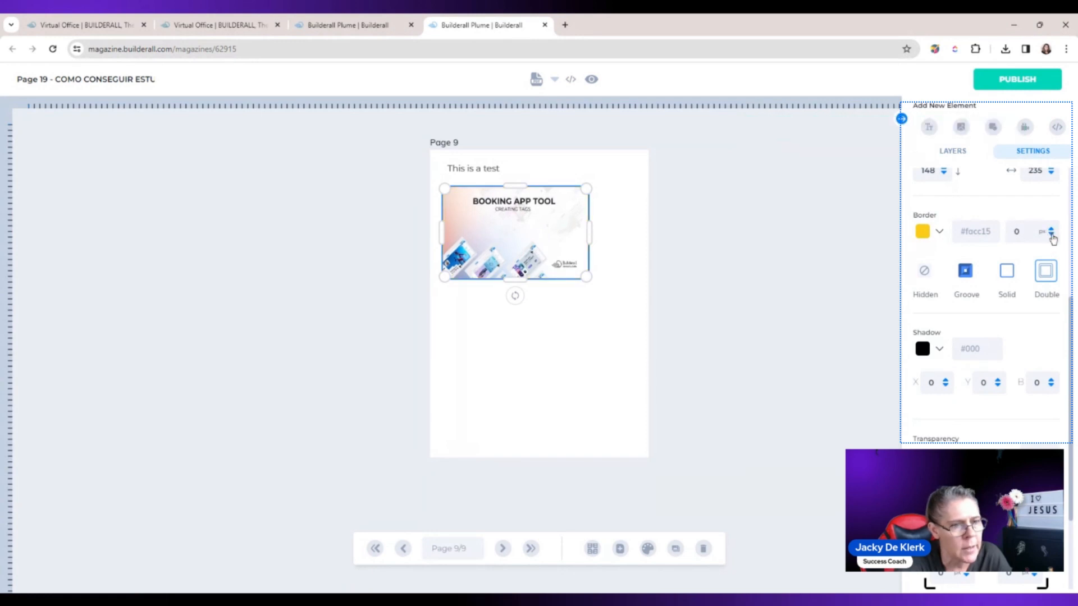
{"action": "left_click", "coordinate": [1051, 235]}
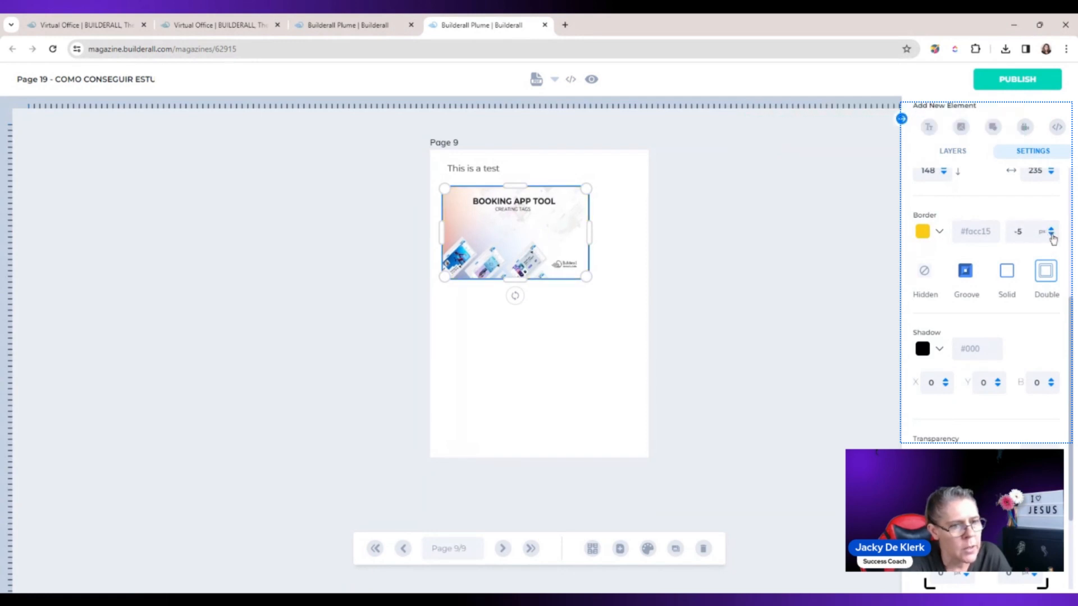
{"action": "left_click", "coordinate": [1051, 230]}
{"action": "left_click", "coordinate": [1051, 230]}
{"action": "left_click", "coordinate": [1051, 230]}
{"action": "left_click", "coordinate": [1052, 230]}
{"action": "left_click", "coordinate": [1052, 229]}
{"action": "left_click", "coordinate": [1051, 230]}
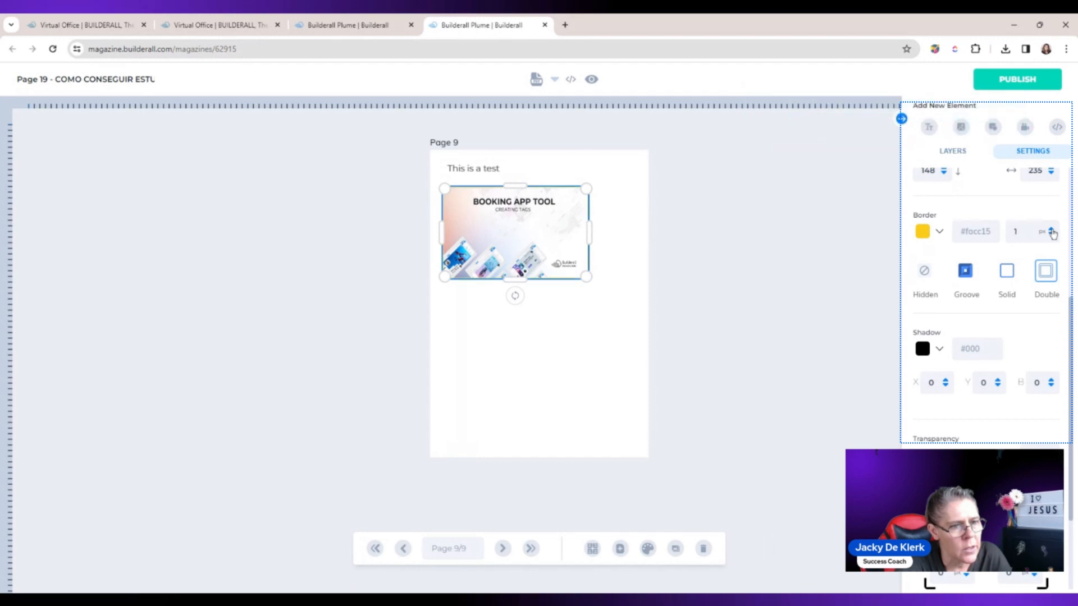
{"action": "left_click", "coordinate": [1051, 230]}
{"action": "left_click", "coordinate": [1051, 230]}
{"action": "left_click", "coordinate": [1052, 230]}
{"action": "left_click", "coordinate": [1052, 229]}
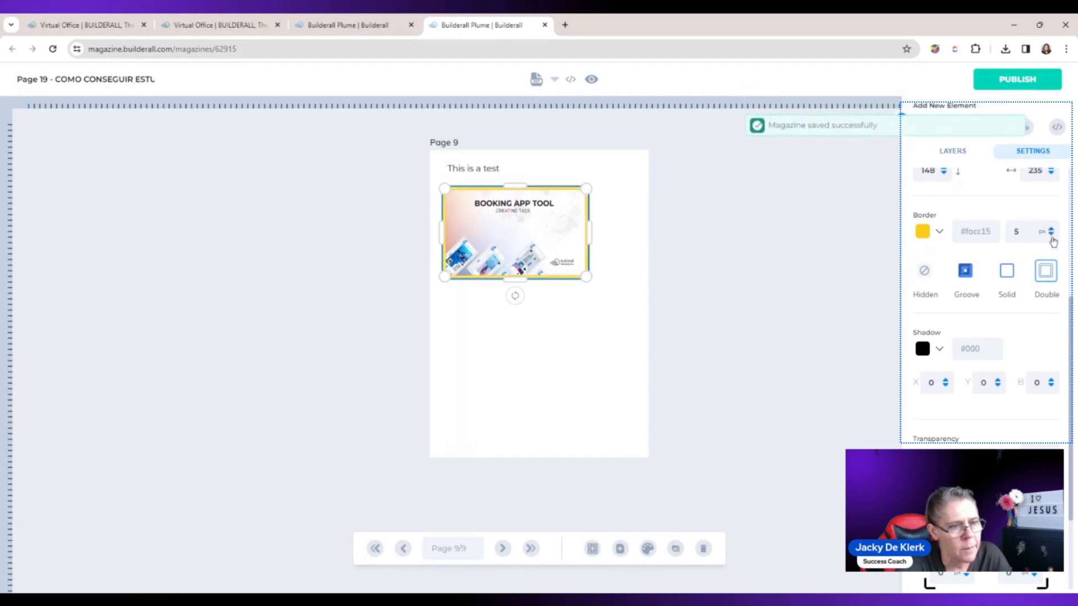
Step: Set the image's shadow colour to grey #828080
{"action": "left_click_drag", "start_coordinate": [1071, 315], "coordinate": [1075, 375]}
{"action": "left_click", "coordinate": [939, 251]}
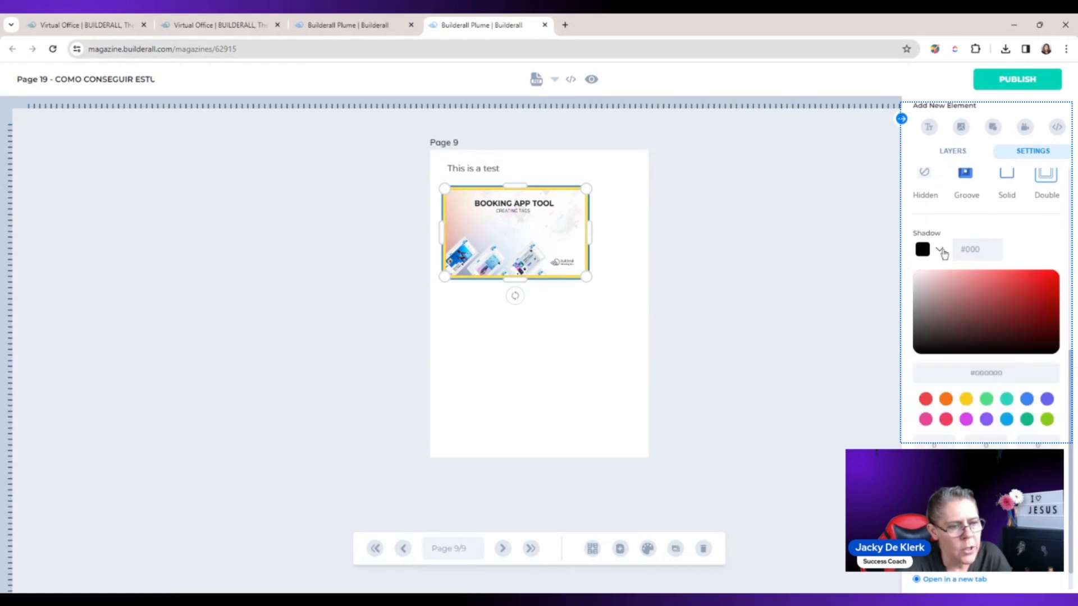
{"action": "left_click", "coordinate": [929, 287]}
{"action": "left_click", "coordinate": [915, 310]}
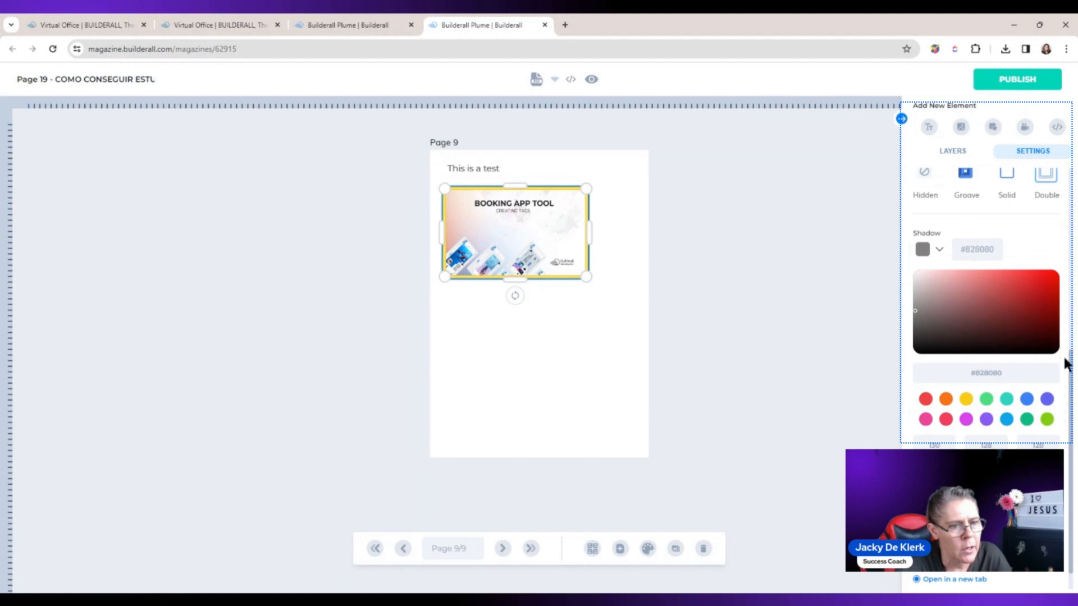
Step: Keep the image's transparency at 100, set its two upper corner border values to 10 px and deselect it
{"action": "left_click_drag", "start_coordinate": [1070, 360], "coordinate": [1070, 399]}
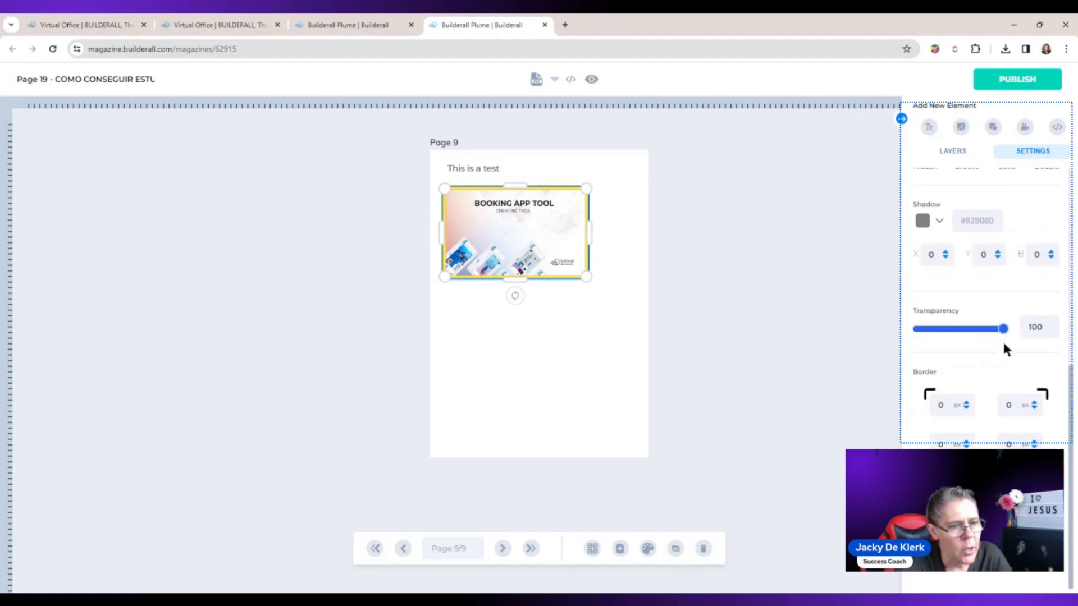
{"action": "mouse_move", "coordinate": [1003, 329]}
{"action": "left_mouse_down"}
{"action": "mouse_move", "coordinate": [934, 328]}
{"action": "mouse_move", "coordinate": [1004, 330]}
{"action": "left_mouse_up"}
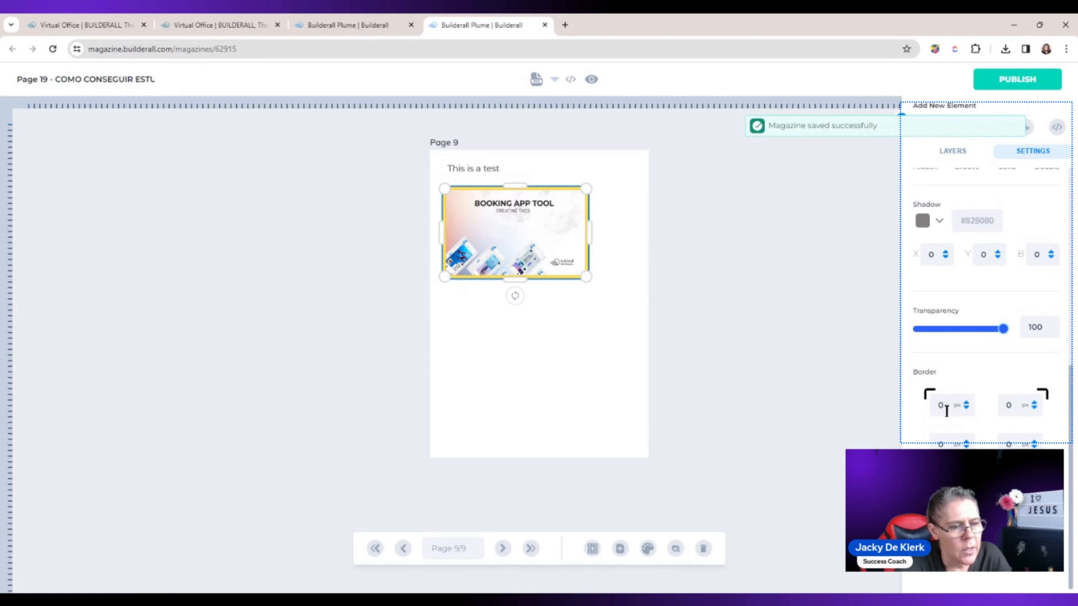
{"action": "type", "text": "10"}
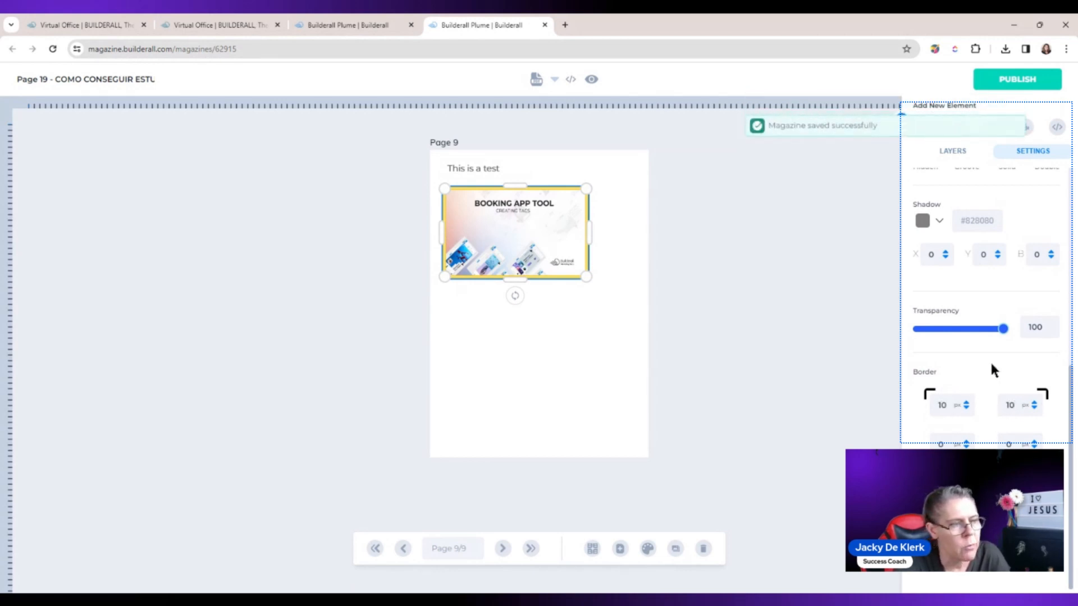
{"action": "left_click", "coordinate": [850, 318]}
{"action": "left_click", "coordinate": [487, 204]}
{"action": "left_click", "coordinate": [474, 302]}
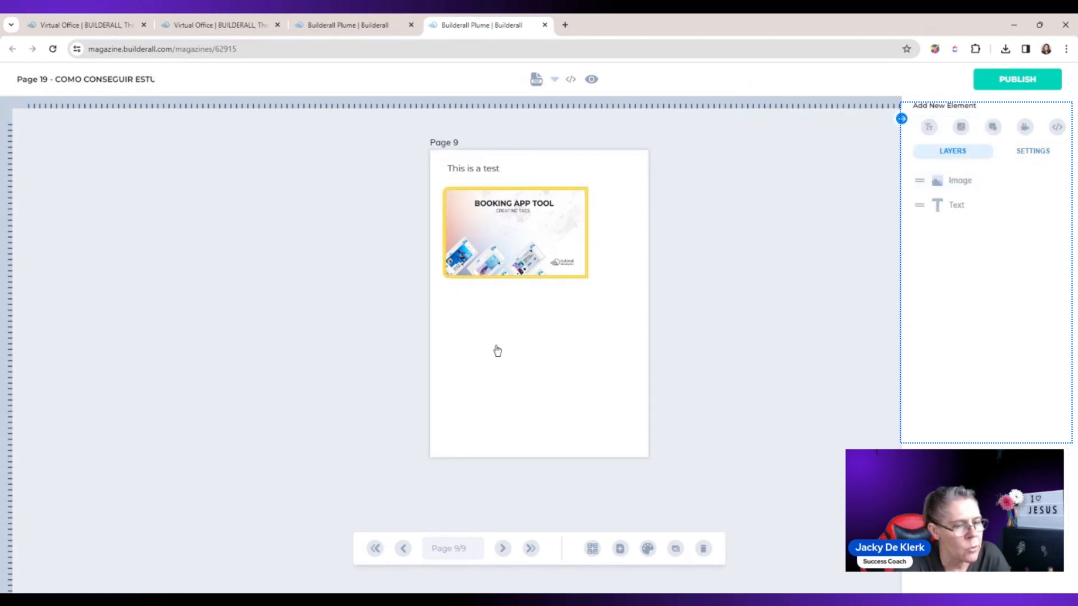
Step: Add a square shape to page 9
{"action": "left_click", "coordinate": [993, 128]}
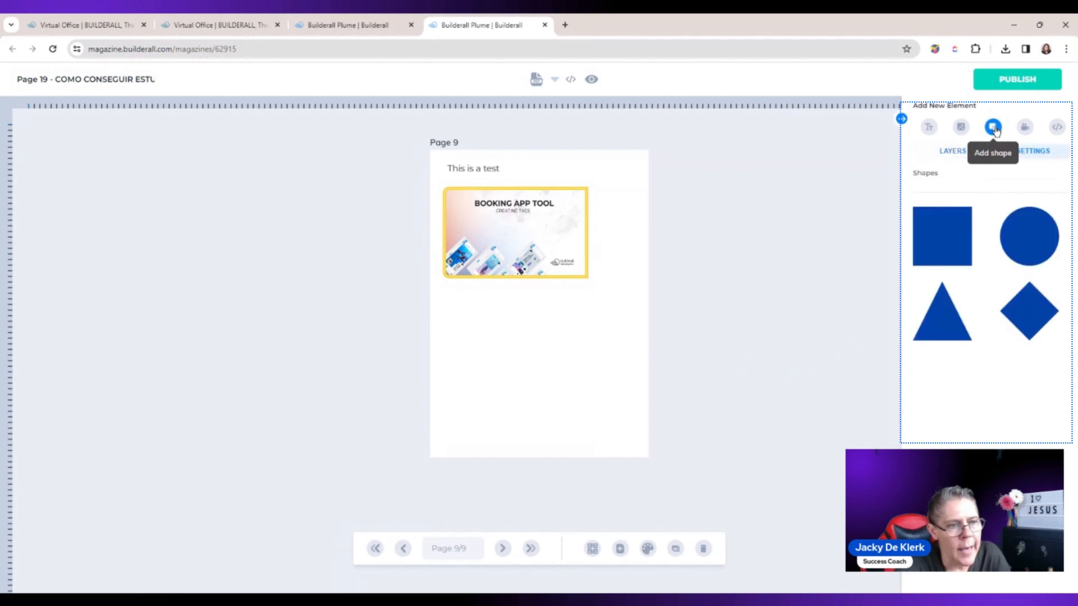
{"action": "left_click", "coordinate": [957, 237]}
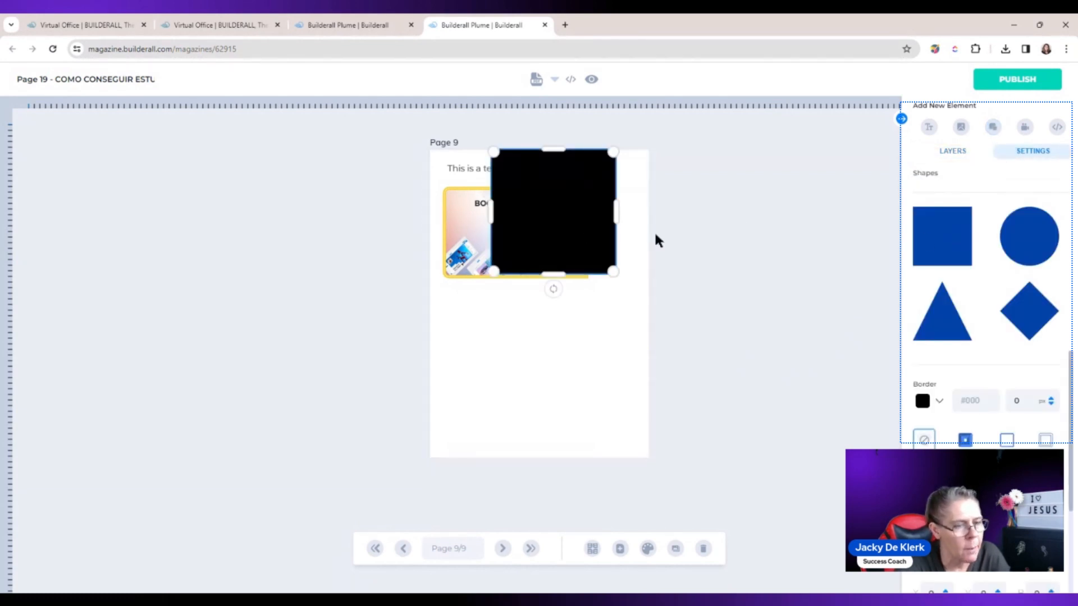
Step: Shrink the black square, place it directly below the bordered image on page 9 and deselect it
{"action": "left_click_drag", "start_coordinate": [562, 231], "coordinate": [516, 368]}
{"action": "left_click_drag", "start_coordinate": [566, 410], "coordinate": [520, 354]}
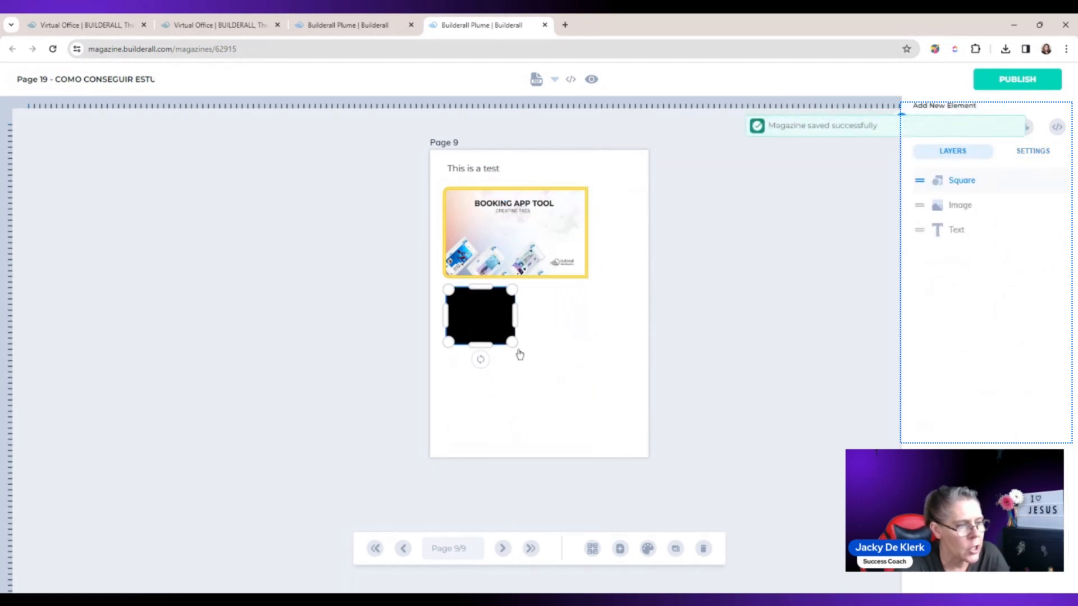
{"action": "left_click", "coordinate": [499, 316]}
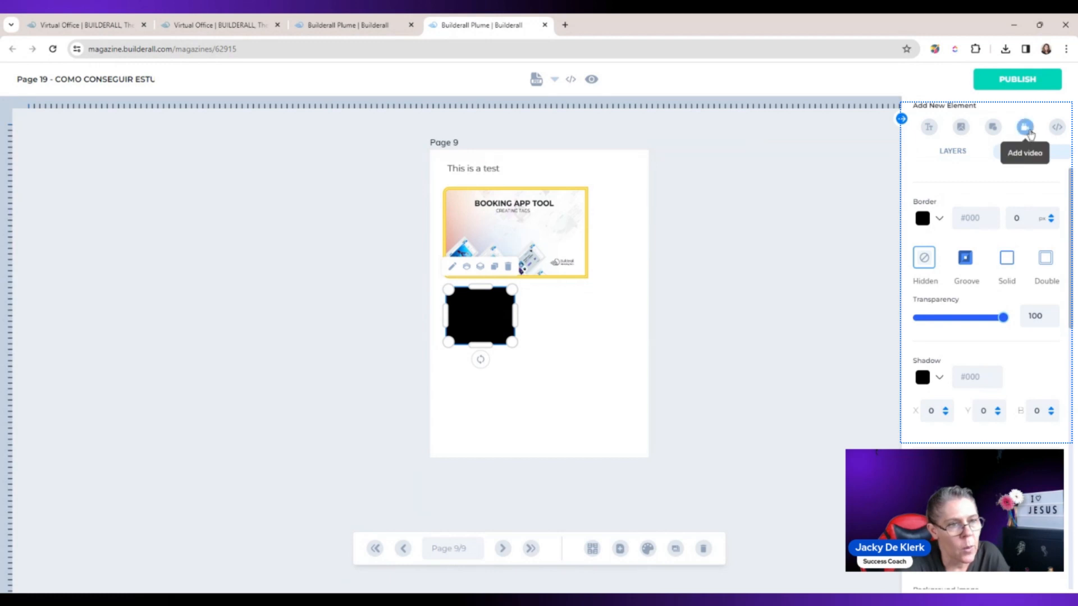
{"action": "left_click", "coordinate": [820, 216]}
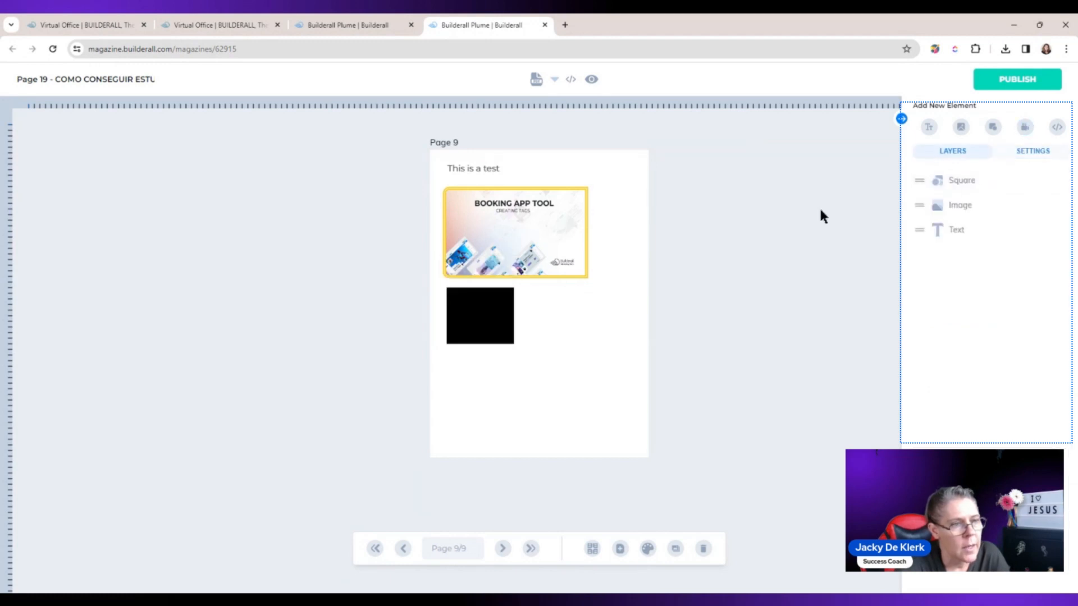
Step: Add a video element to page 9, shrink it and place it beside the black square below the image
{"action": "left_click", "coordinate": [1024, 127]}
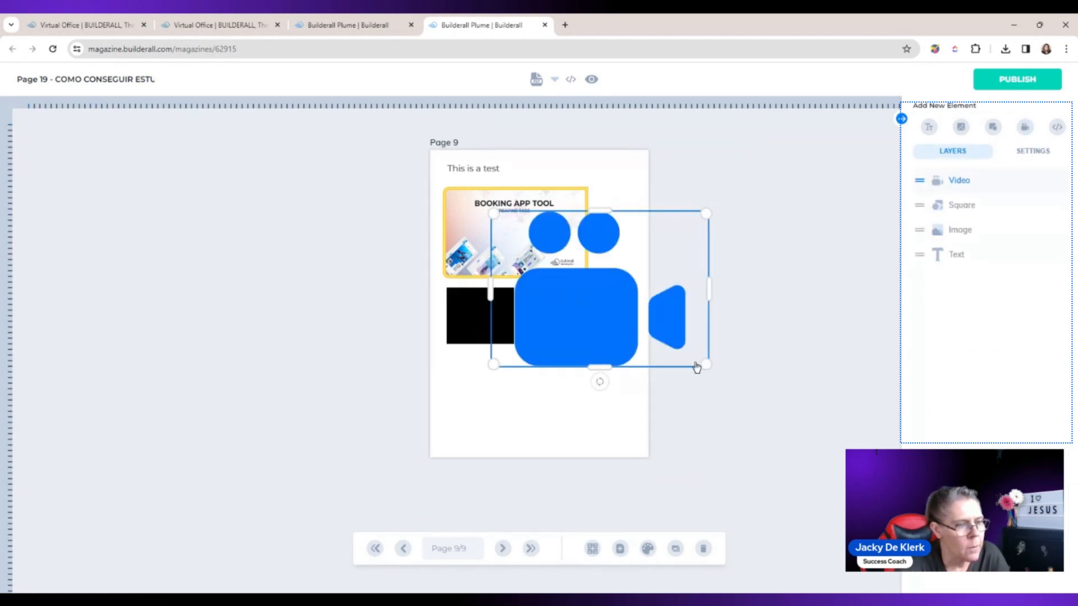
{"action": "left_click_drag", "start_coordinate": [708, 362], "coordinate": [598, 309]}
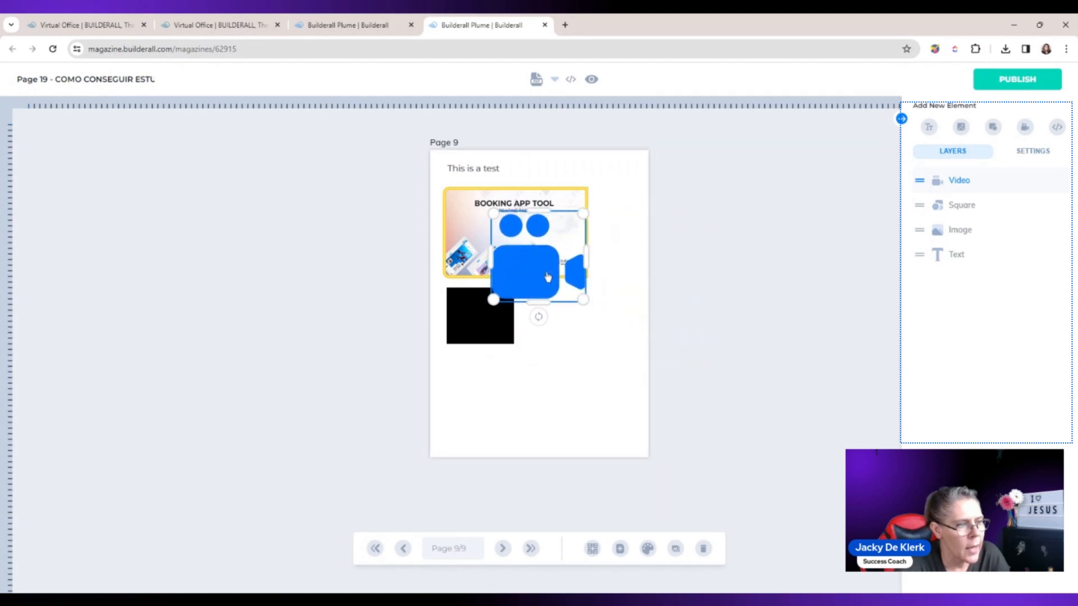
{"action": "left_click_drag", "start_coordinate": [528, 256], "coordinate": [562, 331]}
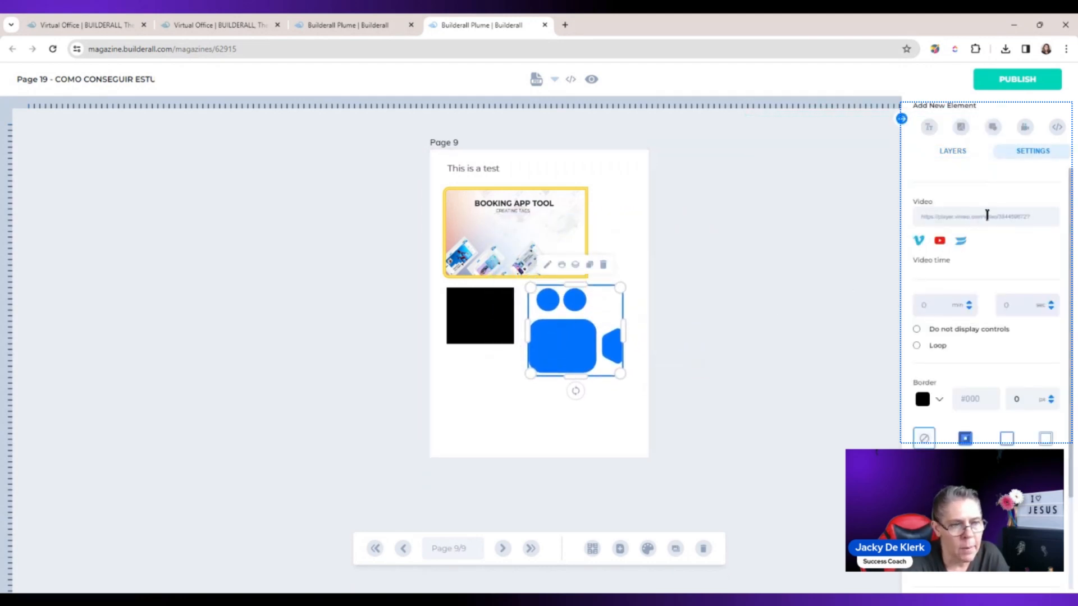
Step: Examine the video element's source URL, its Do not display controls option and its other playback settings
{"action": "triple_click", "coordinate": [1047, 218]}
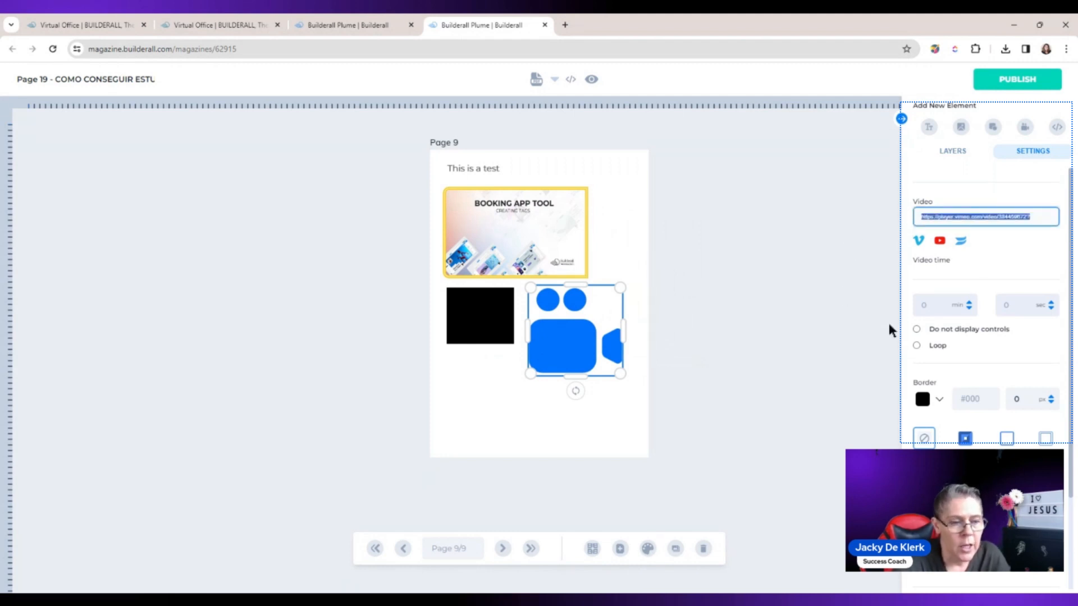
{"action": "left_click", "coordinate": [916, 330]}
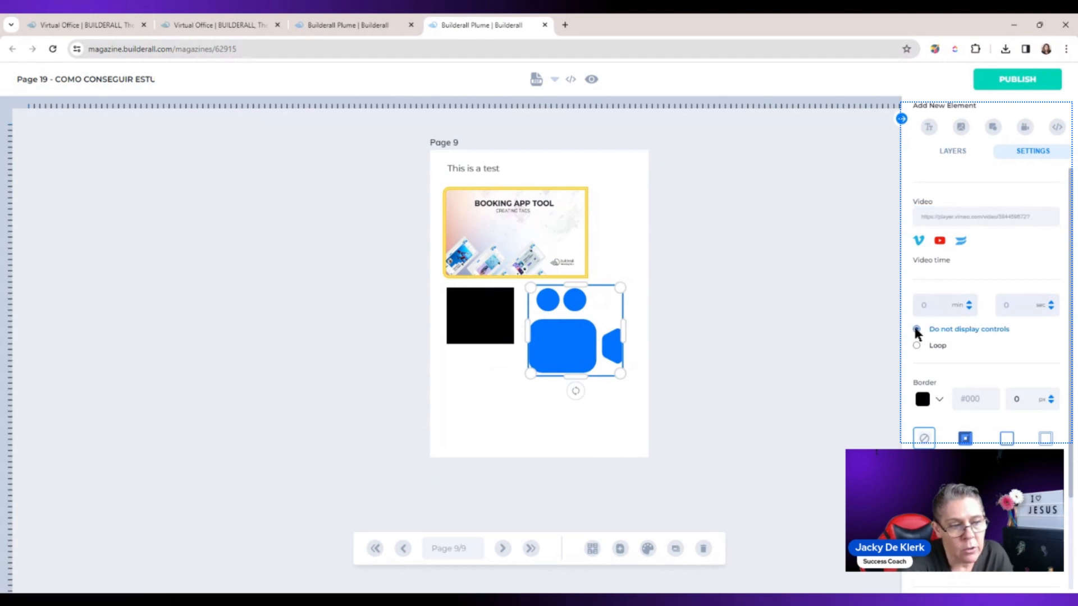
{"action": "left_click", "coordinate": [916, 329]}
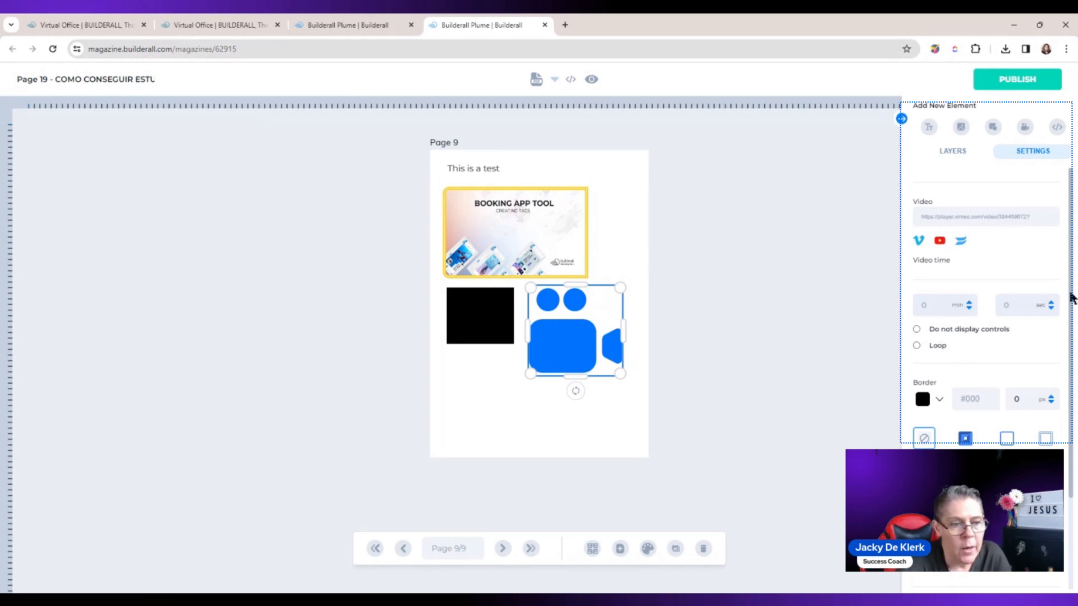
{"action": "left_click_drag", "start_coordinate": [1071, 298], "coordinate": [1064, 253]}
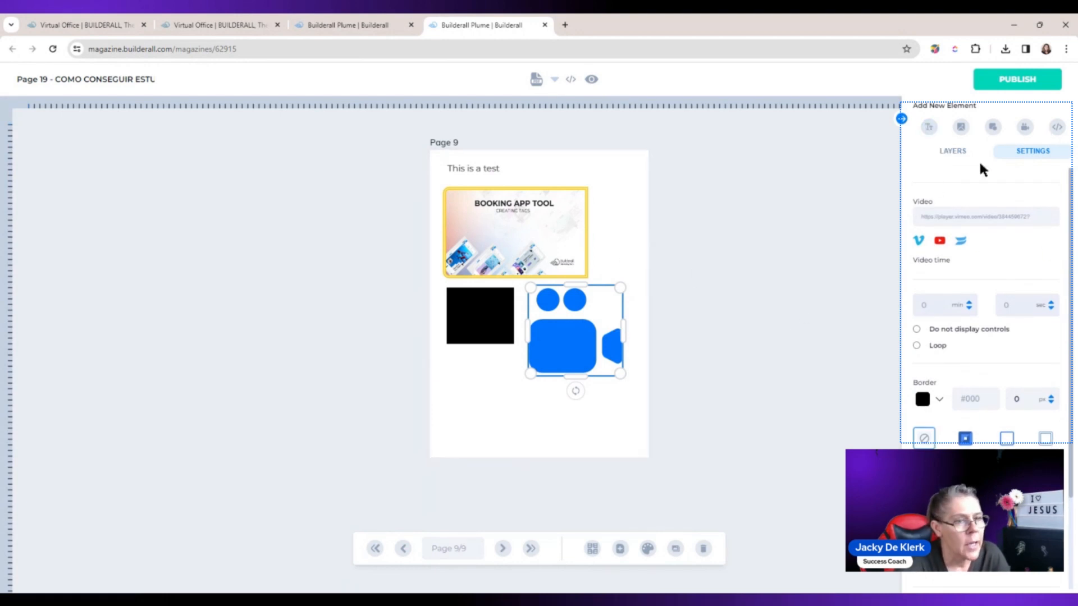
Step: Add an iframe element to page 9, shrink it and place it below the black square
{"action": "left_click", "coordinate": [1057, 128]}
{"action": "left_click", "coordinate": [1047, 134]}
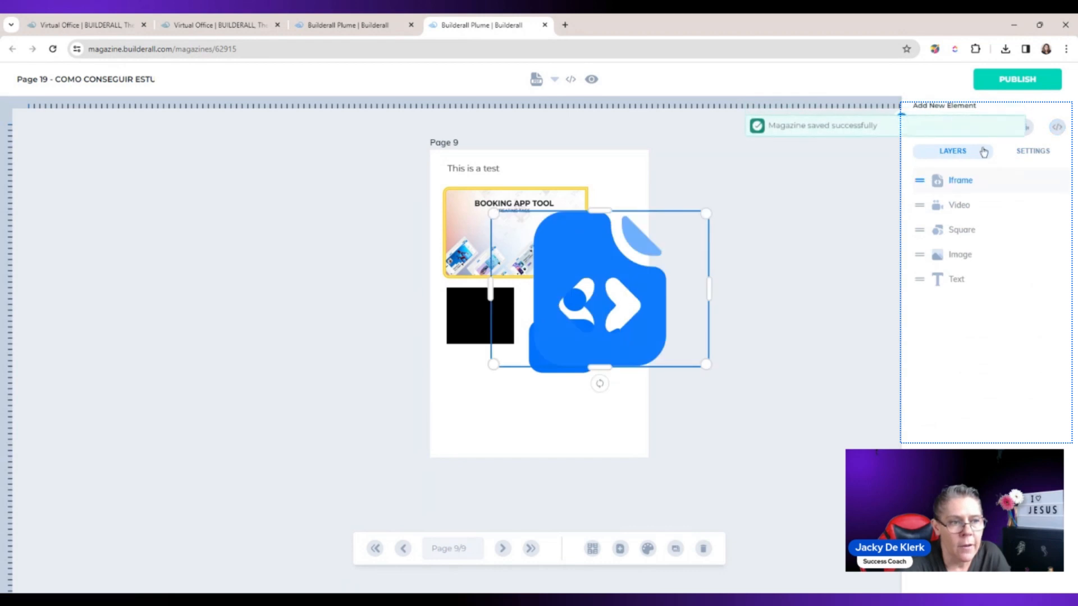
{"action": "left_click_drag", "start_coordinate": [707, 365], "coordinate": [601, 287]}
{"action": "left_click_drag", "start_coordinate": [548, 247], "coordinate": [494, 414]}
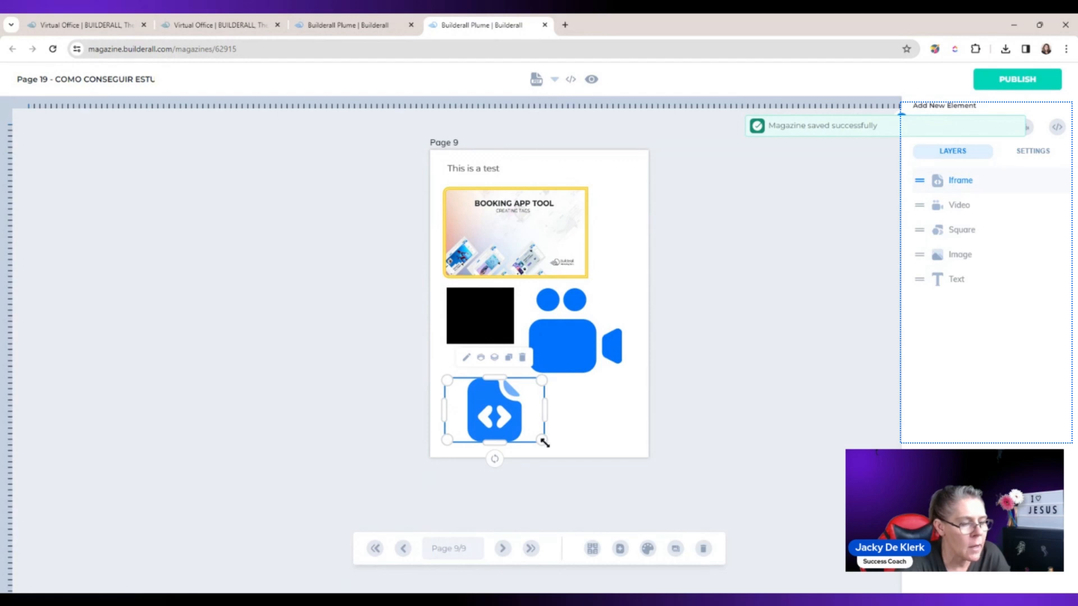
{"action": "left_click_drag", "start_coordinate": [544, 443], "coordinate": [492, 419]}
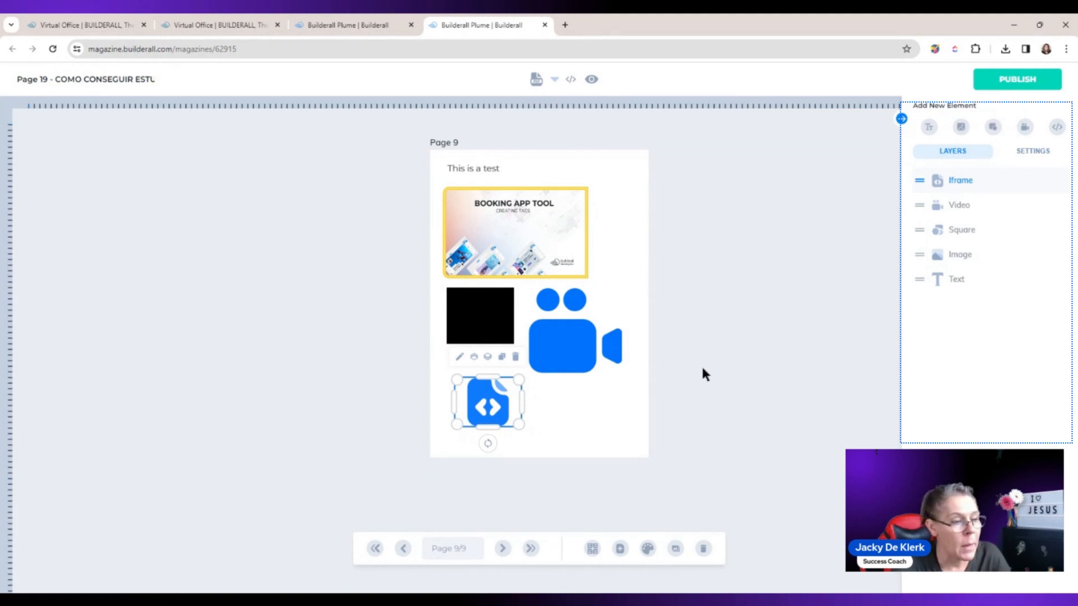
Step: Examine the iframe's settings for embedding a URL or document, its image, border and shadow
{"action": "double_click", "coordinate": [483, 405]}
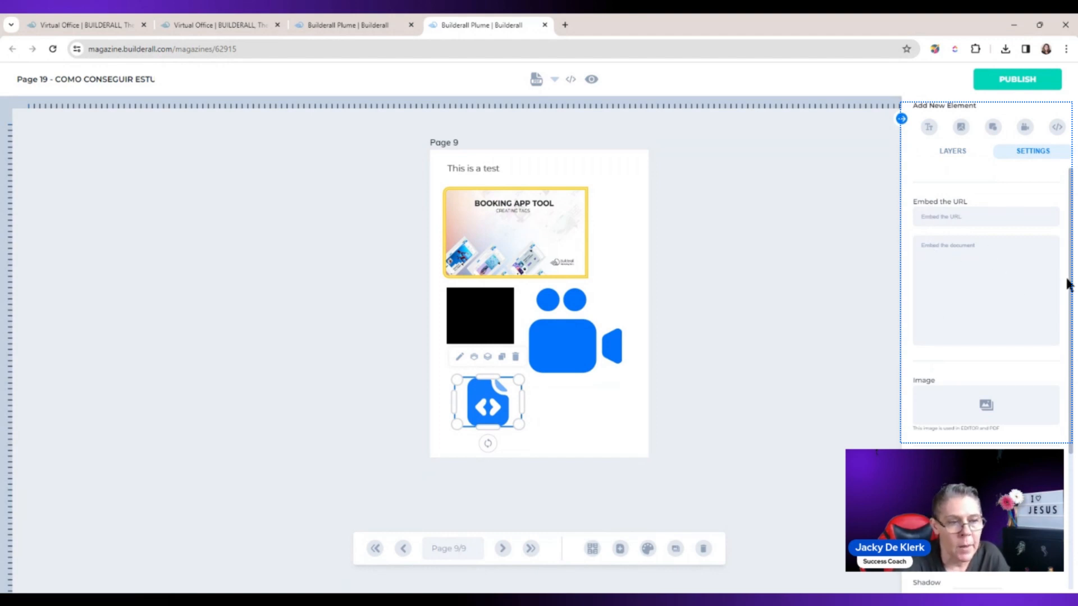
{"action": "scroll", "coordinate": [1072, 287], "scroll_direction": "down", "scroll_amount": 2}
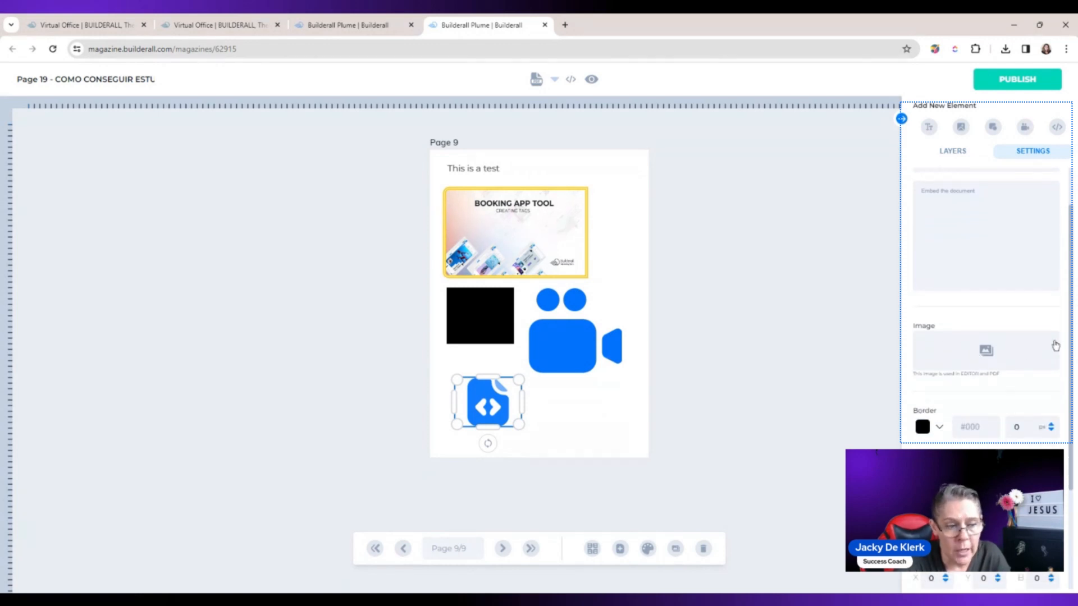
{"action": "scroll", "coordinate": [1071, 343], "scroll_direction": "down", "scroll_amount": 5}
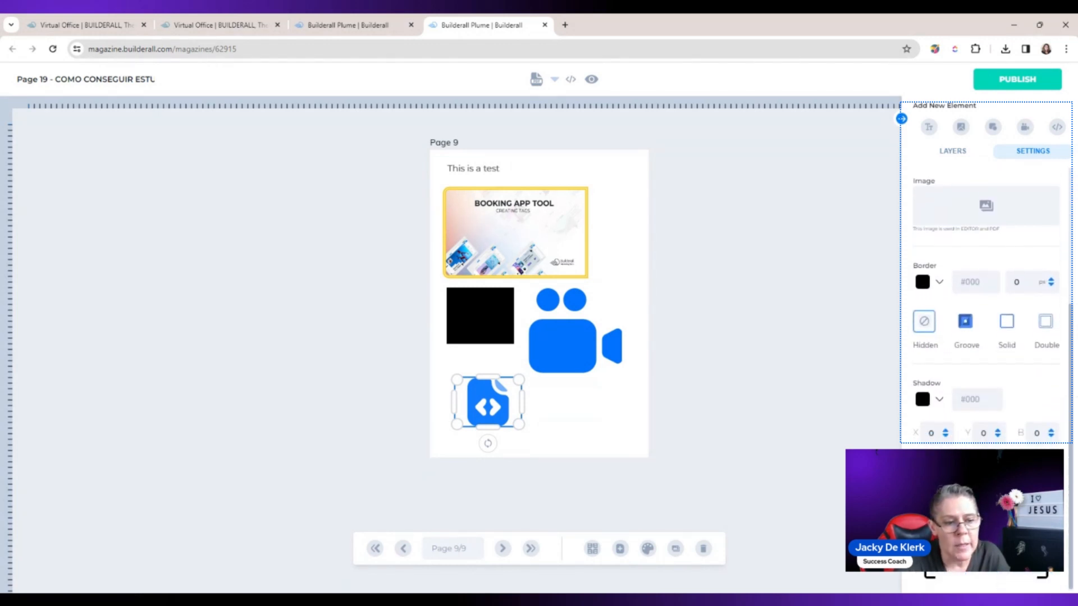
{"action": "scroll", "coordinate": [1066, 342], "scroll_direction": "up", "scroll_amount": 7}
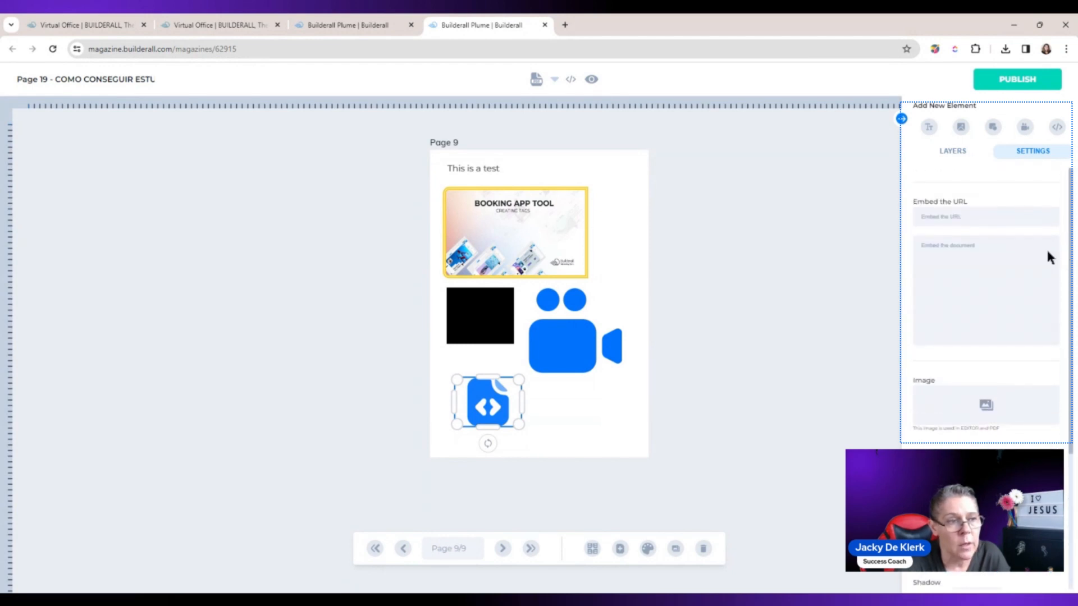
{"action": "left_click", "coordinate": [901, 119]}
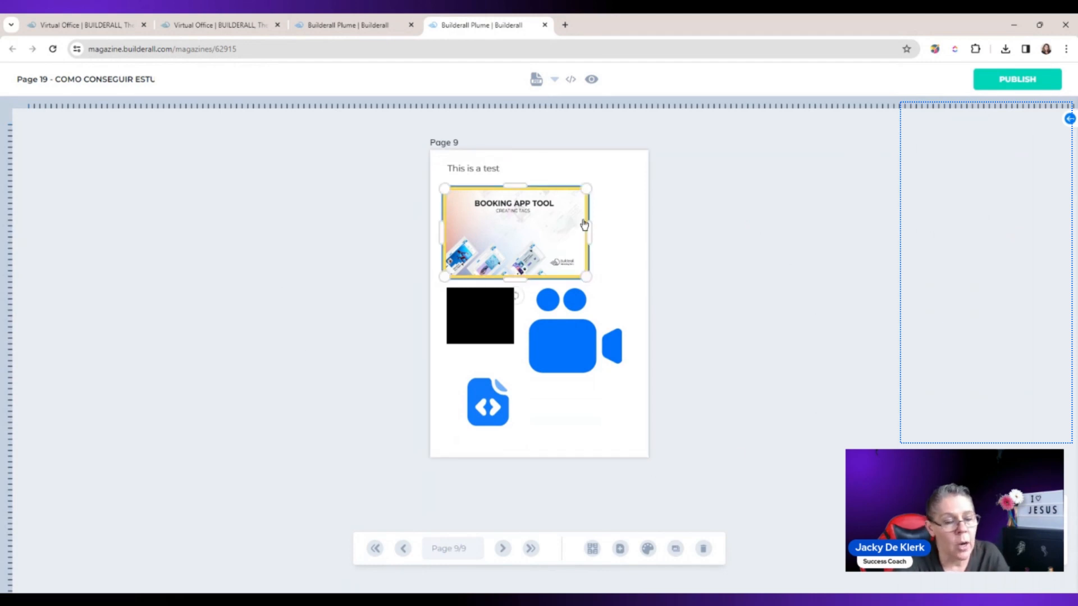
Step: Move the image, square, video, iframe and text off page 9 onto the empty canvas beside it
{"action": "left_click_drag", "start_coordinate": [584, 224], "coordinate": [388, 189]}
{"action": "left_click_drag", "start_coordinate": [455, 287], "coordinate": [254, 262]}
{"action": "left_click_drag", "start_coordinate": [553, 349], "coordinate": [264, 402]}
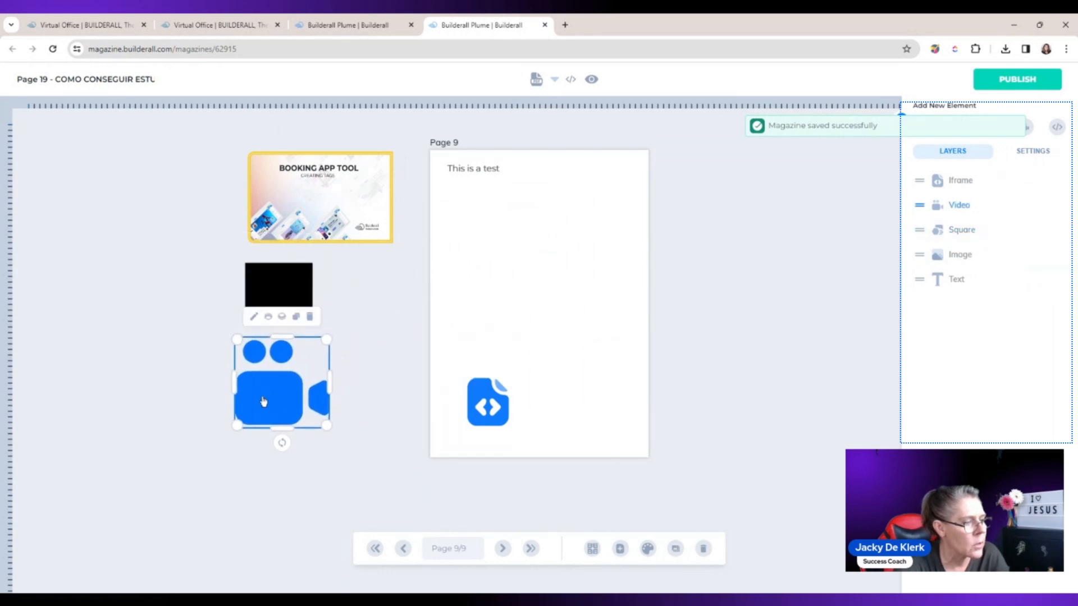
{"action": "left_click_drag", "start_coordinate": [483, 400], "coordinate": [356, 282]}
{"action": "left_click_drag", "start_coordinate": [456, 171], "coordinate": [118, 189]}
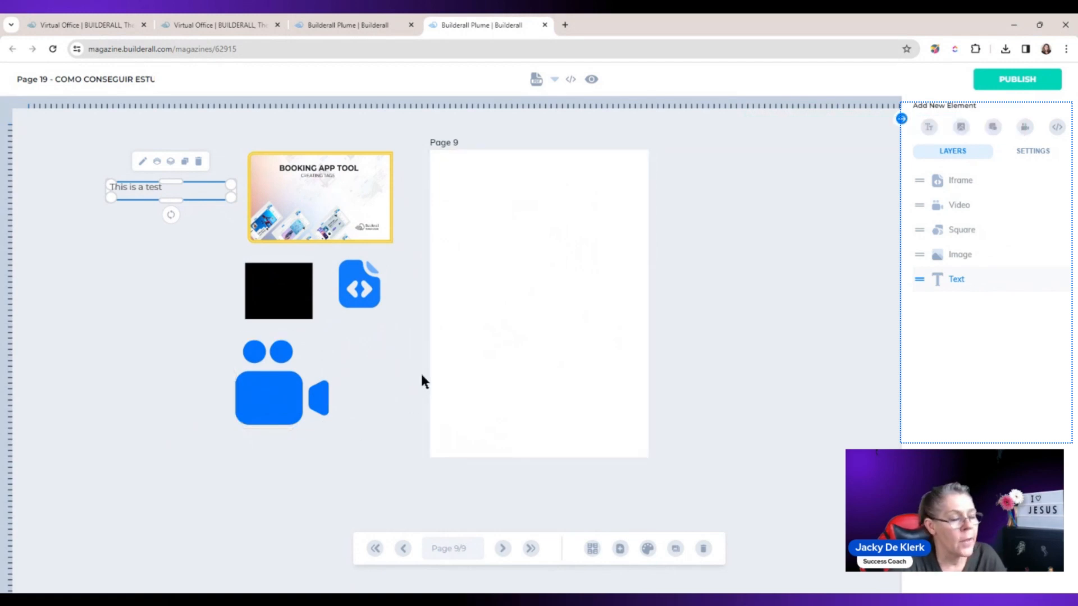
Step: Rearrange page 9 with the image on top, the square and iframe side by side below it, and the text underneath, leaving the video off the page
{"action": "left_click_drag", "start_coordinate": [348, 188], "coordinate": [569, 201]}
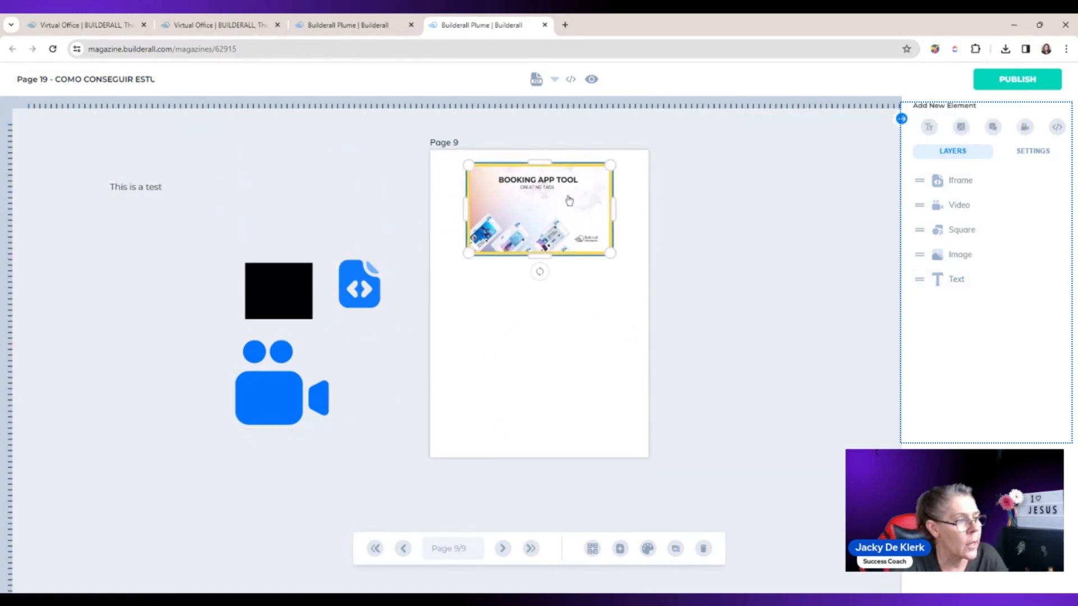
{"action": "left_click_drag", "start_coordinate": [279, 291], "coordinate": [500, 291]}
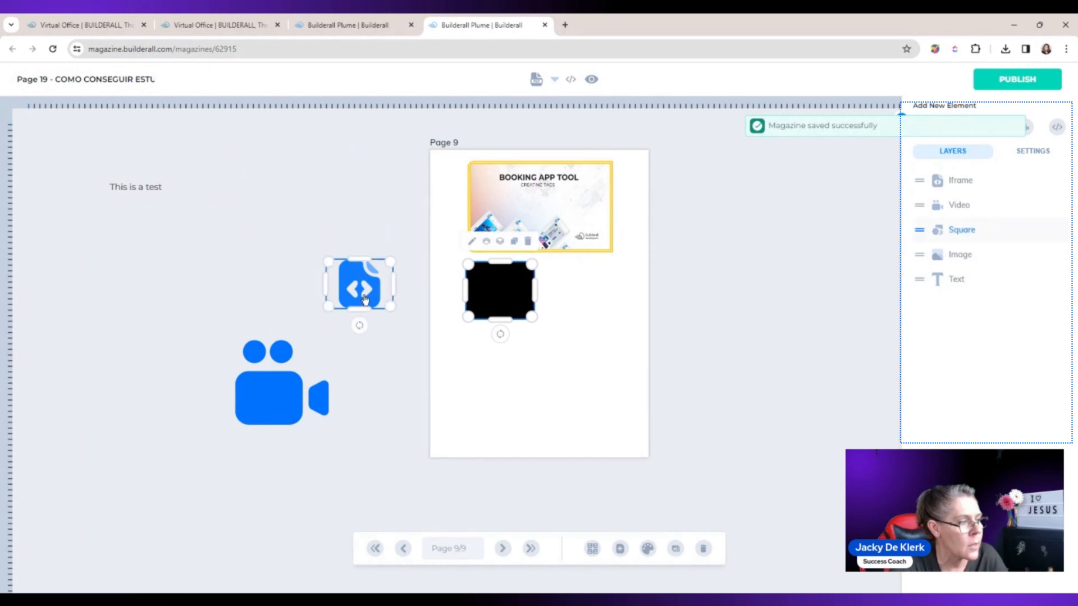
{"action": "left_click_drag", "start_coordinate": [364, 299], "coordinate": [581, 303]}
{"action": "left_click", "coordinate": [282, 391]}
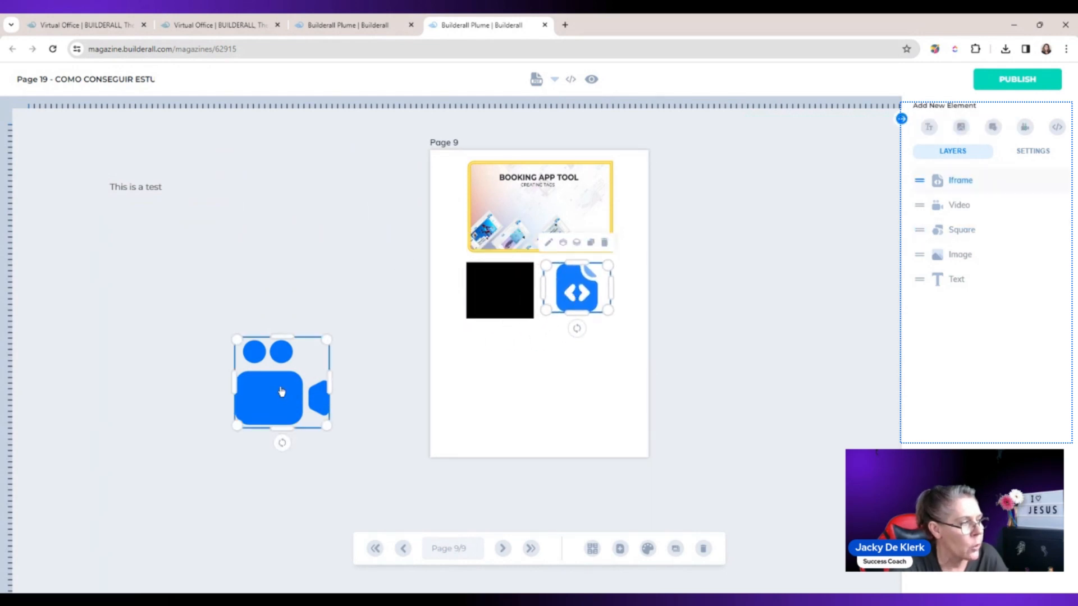
{"action": "left_click_drag", "start_coordinate": [143, 196], "coordinate": [499, 351]}
{"action": "left_click", "coordinate": [554, 407]}
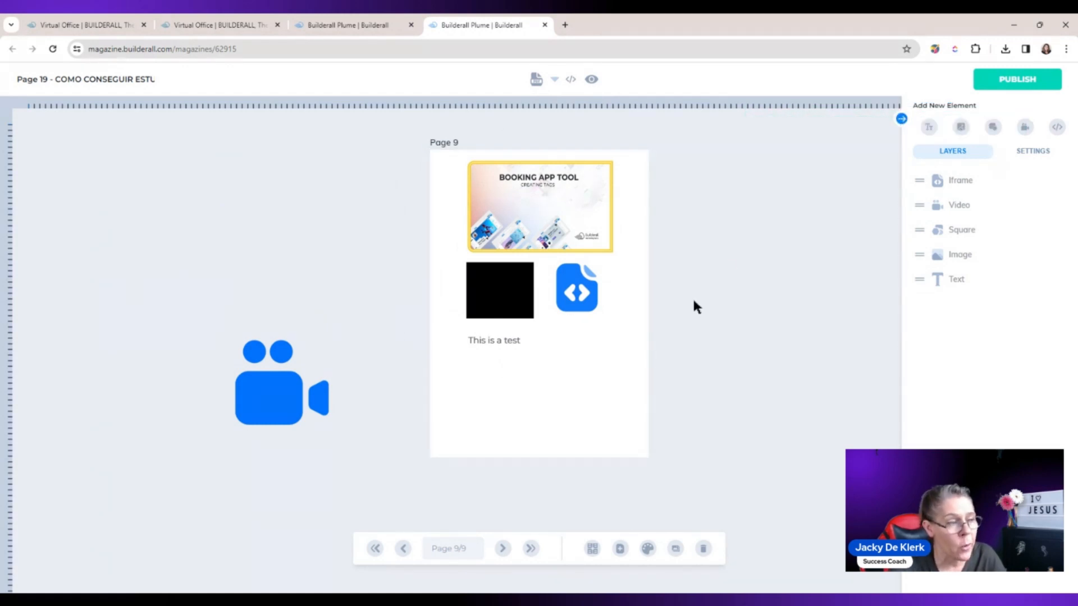
Step: Publish the eBook, select the published version's web address, and return to the editor, closing the published copy
{"action": "left_click", "coordinate": [1026, 81]}
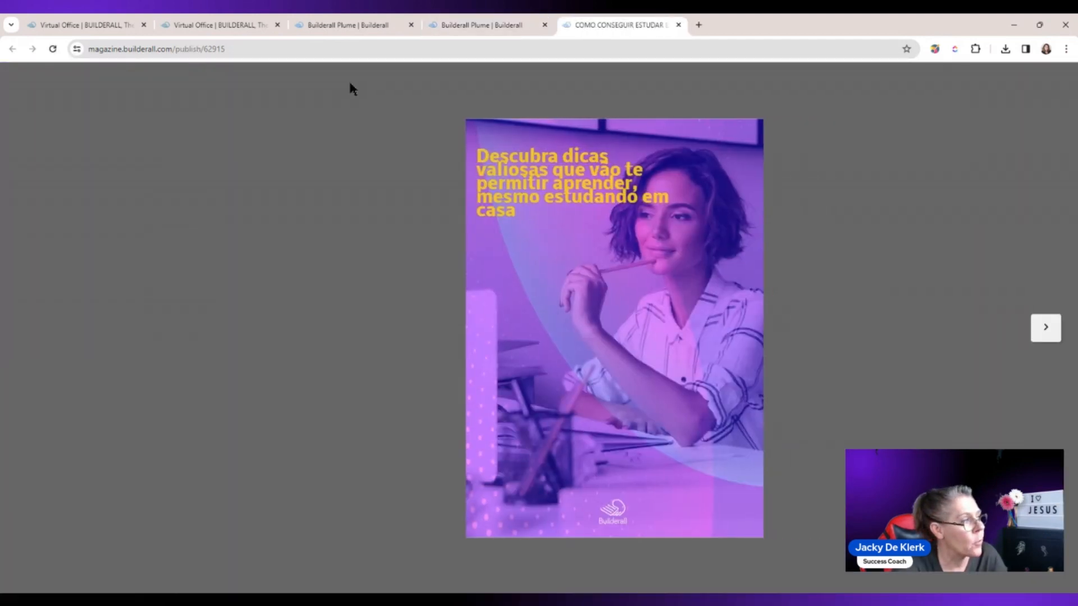
{"action": "left_click", "coordinate": [259, 50]}
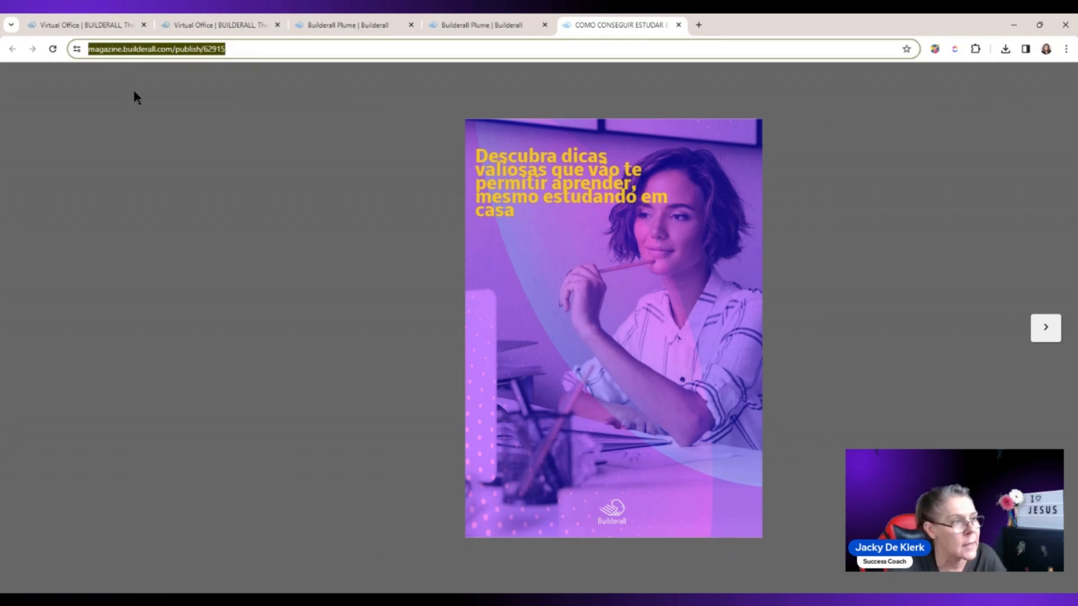
{"action": "left_click", "coordinate": [469, 25]}
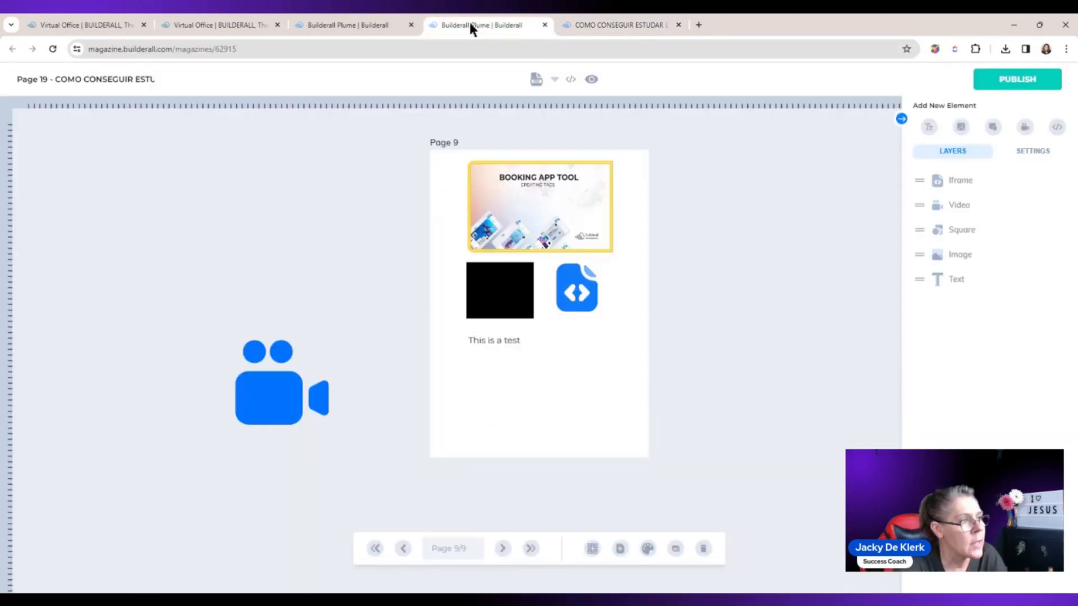
{"action": "left_click", "coordinate": [678, 25]}
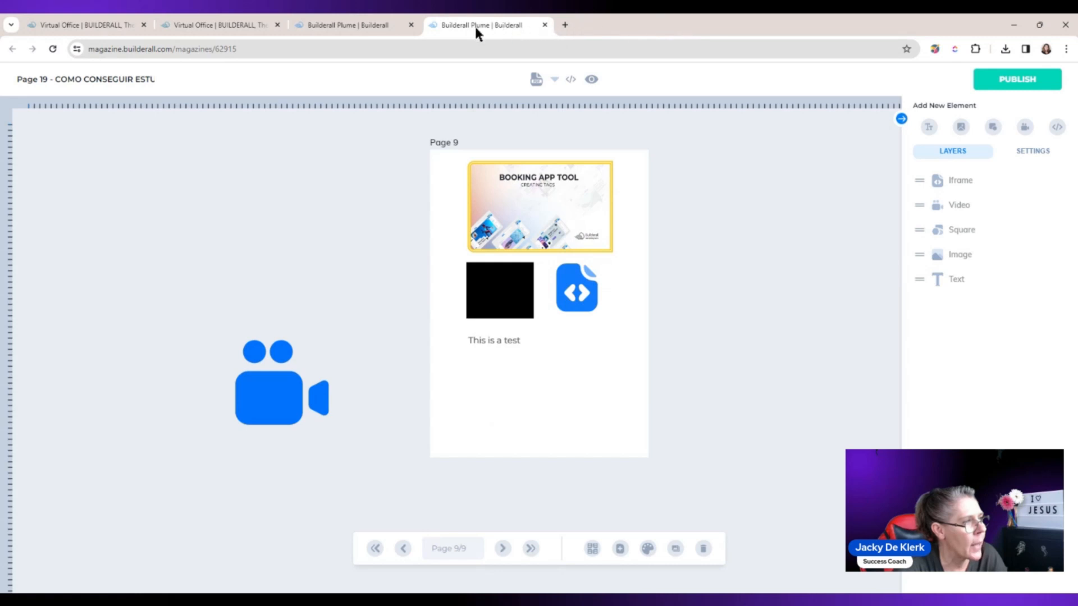
Step: Switch to the Plume projects dashboard and open the options of the COMO CONSEGUIR ESTUDAR EM CASA project
{"action": "left_click", "coordinate": [370, 25]}
{"action": "mouse_move", "coordinate": [354, 285]}
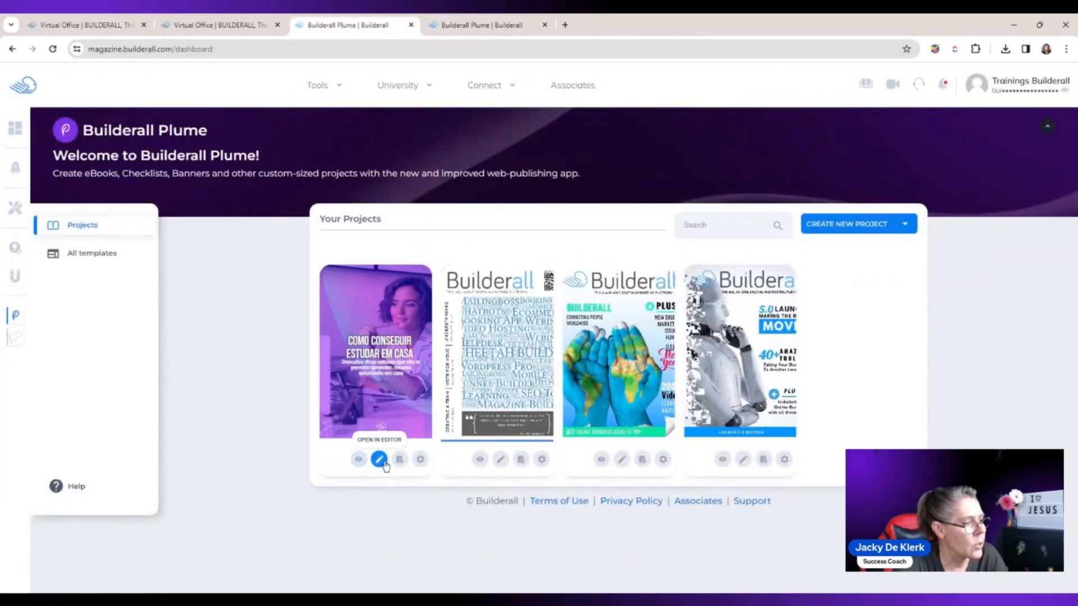
{"action": "left_click", "coordinate": [420, 459]}
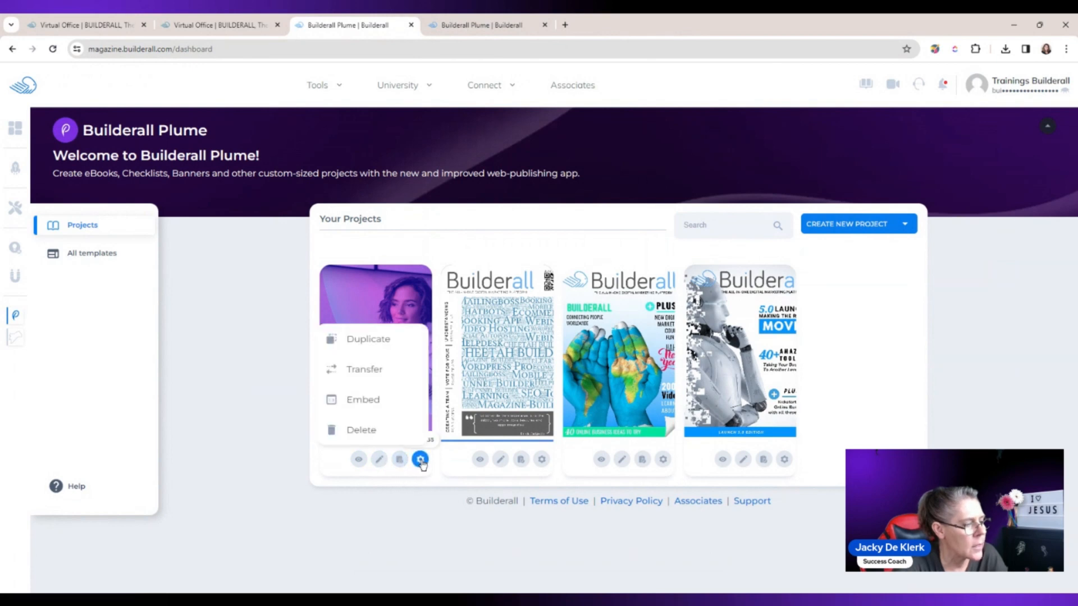